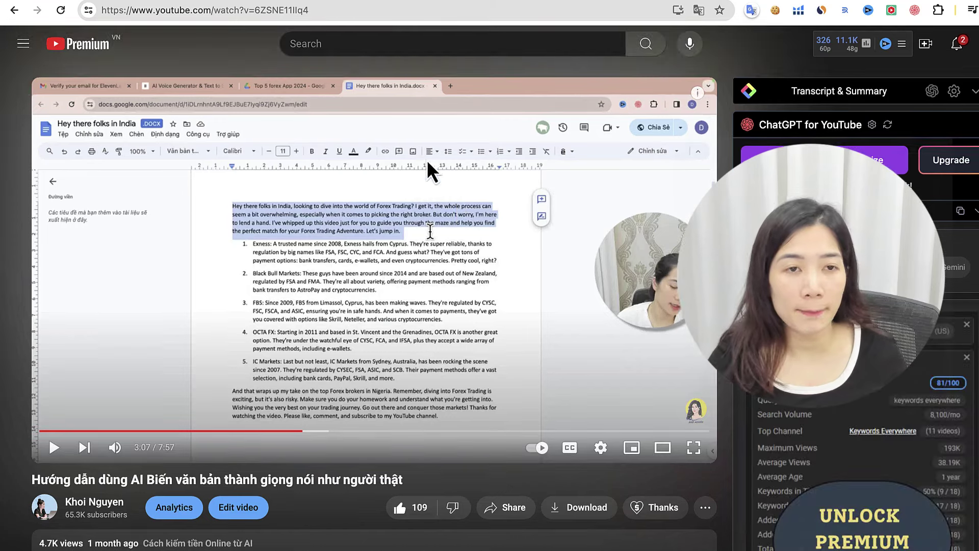
# Look over the pinned comment's trial account links below the YouTube video and open a new browser tab
pyautogui.scroll(-15, 340, 153)
pyautogui.scroll(7, 206, 174)
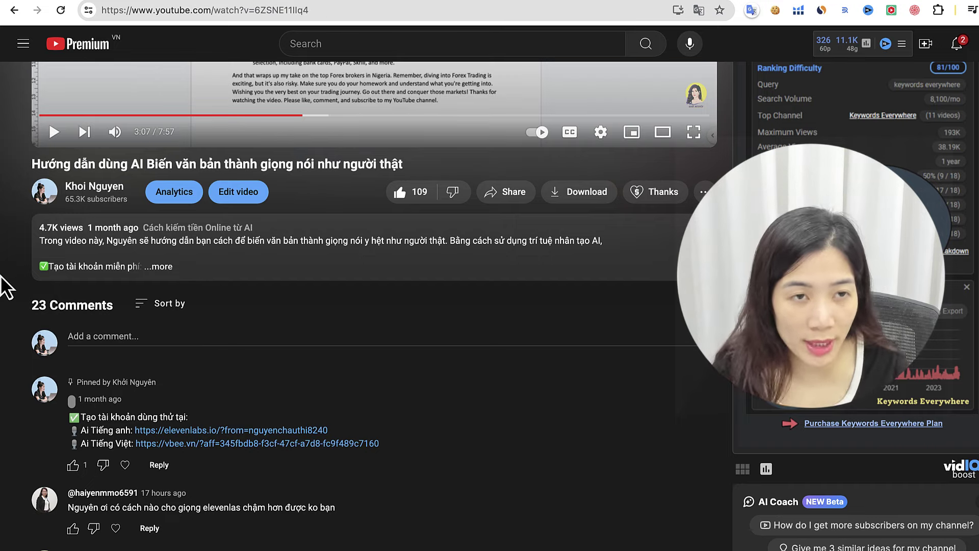
pyautogui.press('super+t')
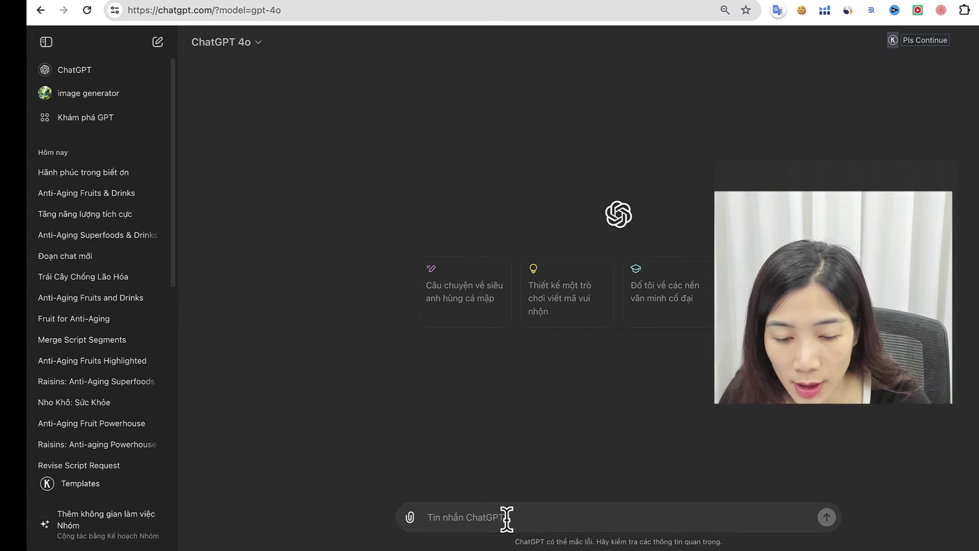
pyautogui.write('Lòng biết ơn không chỉ làm cho những gì bạn có trở nên đủ đầy, mà còn mở ra cánh cửa cho những điều tốt đẹp hơn."')
pyautogui.hotkey('ctrl', 'a')
pyautogui.press('BackSpace')
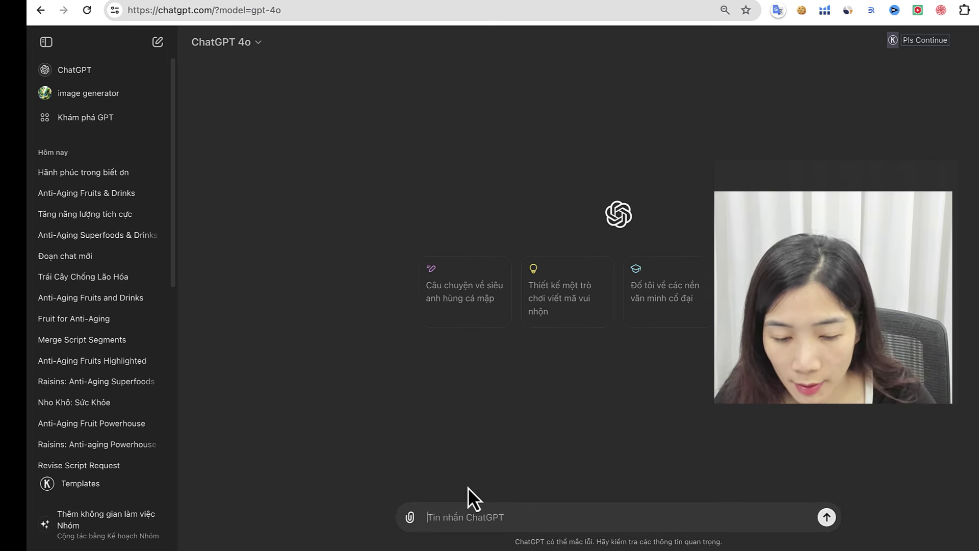
# Ask ChatGPT "Hãy viết cho tôi 1 câu nói truyền cảm hứng về con người có lòng biết ơn" and select its reply
pyautogui.write('Hãy bie')
pyautogui.press('BackSpace')
pyautogui.press('BackSpace')
pyautogui.press('BackSpace')
pyautogui.write('v')
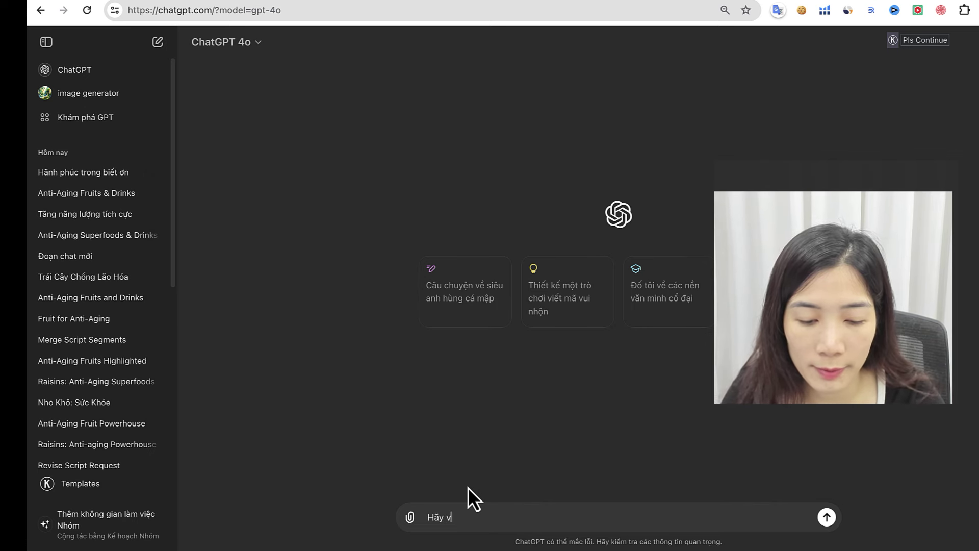
pyautogui.write('iết cho tôi 1')
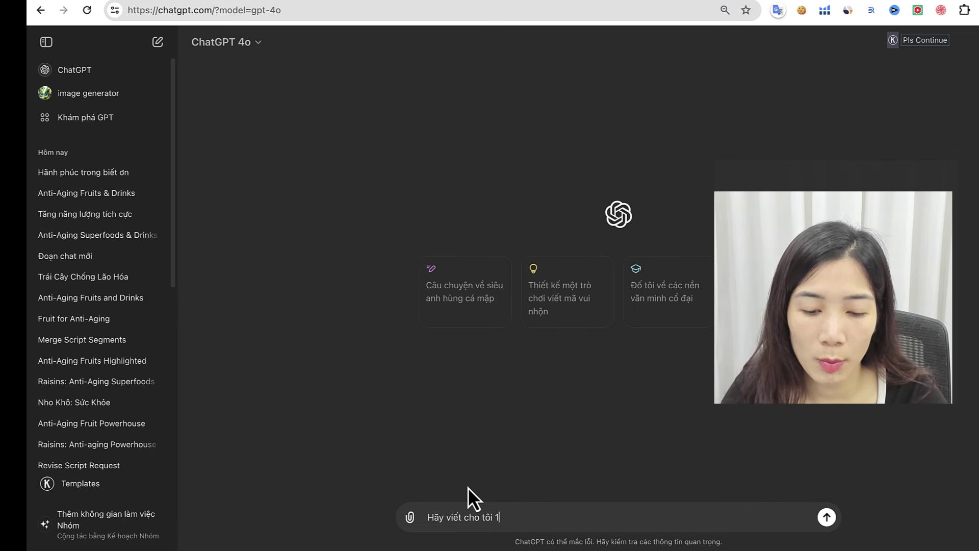
pyautogui.write(' câu noi truyền cảm ')
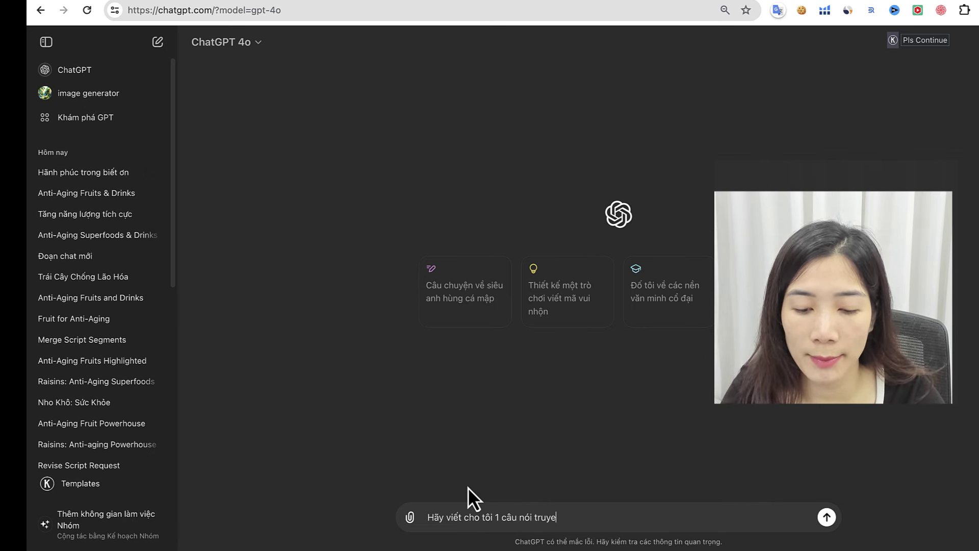
pyautogui.write('hứng về co')
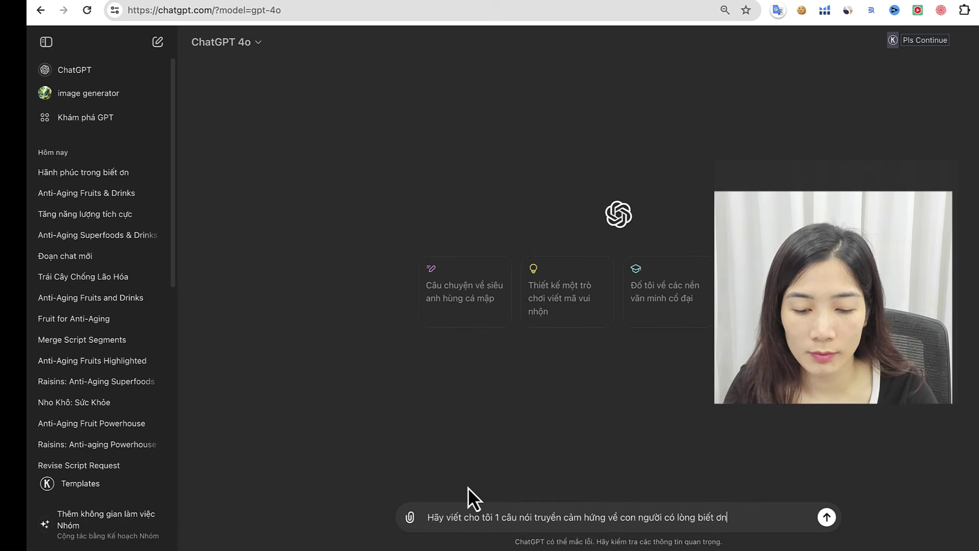
pyautogui.write('n người có lòng biết ơn')
pyautogui.press('Return')
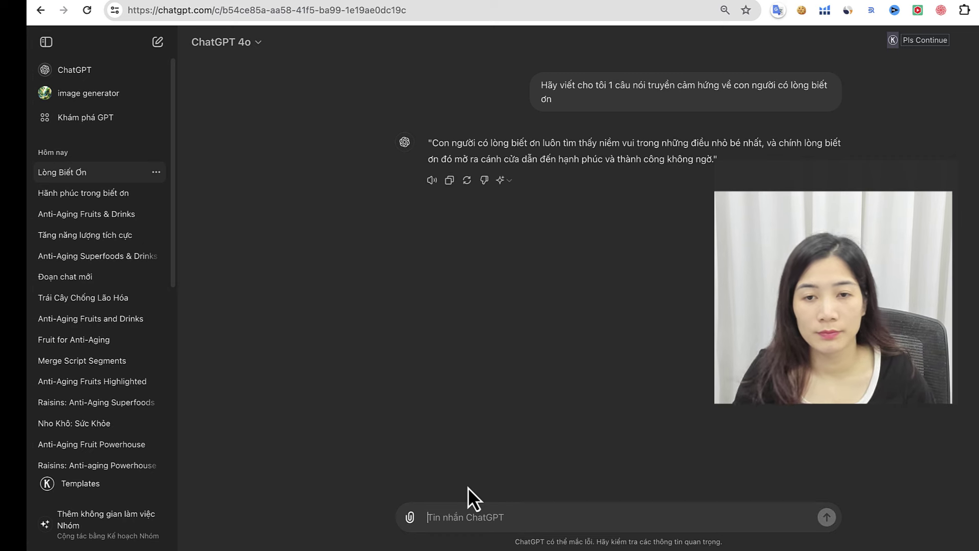
pyautogui.moveTo(432, 143); pyautogui.dragTo(713, 158)
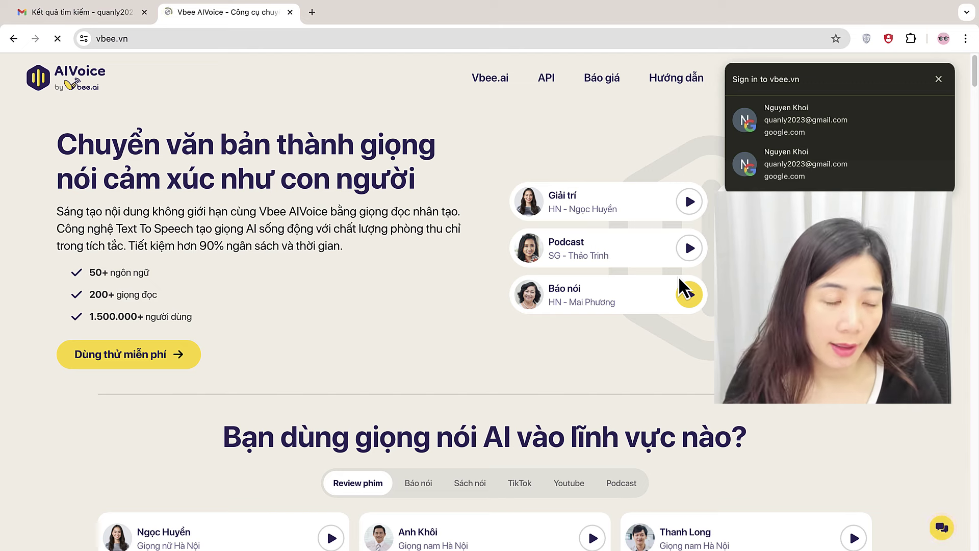
# Start the free trial on vbee.vn and register with the saved e-mail address and the browser's suggested strong password
pyautogui.click(938, 79)
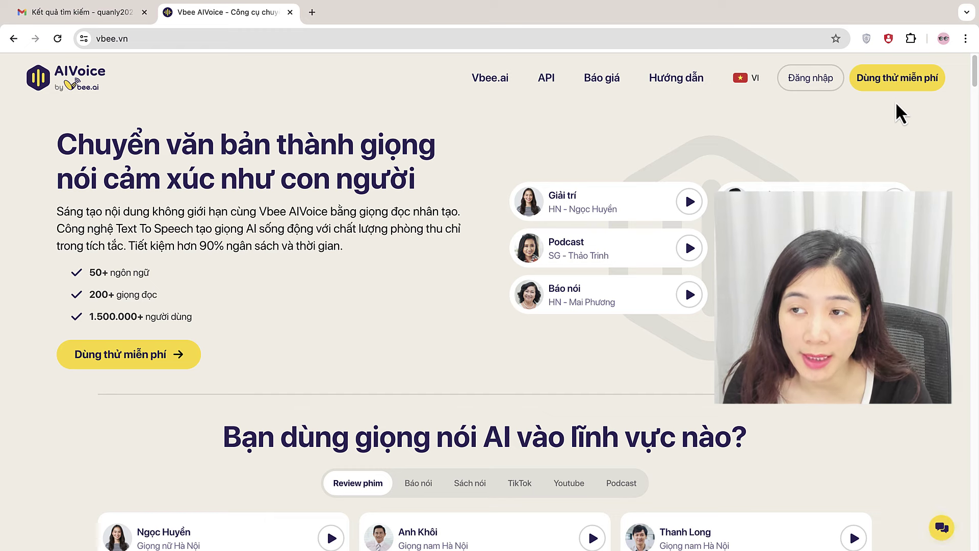
pyautogui.click(892, 85)
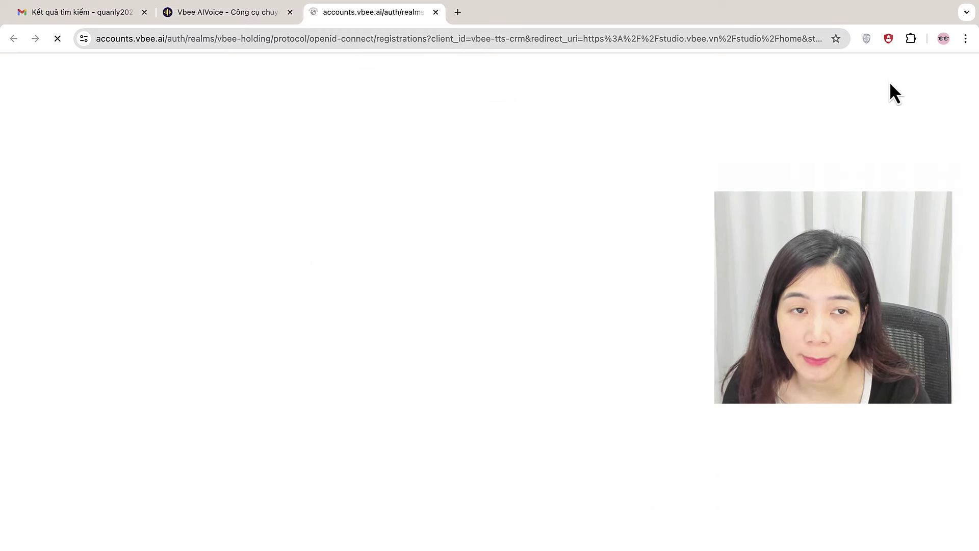
pyautogui.click(421, 211)
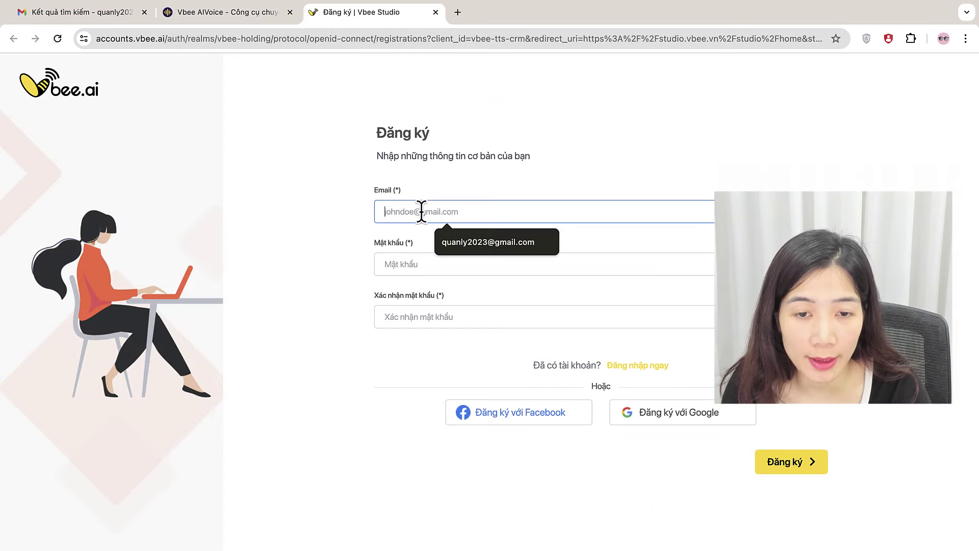
pyautogui.click(492, 244)
pyautogui.click(422, 263)
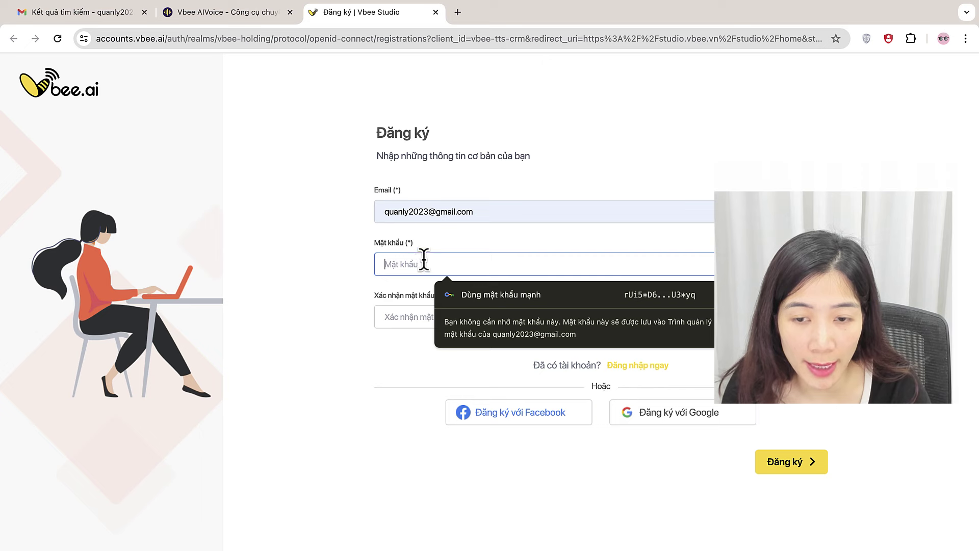
pyautogui.click(494, 295)
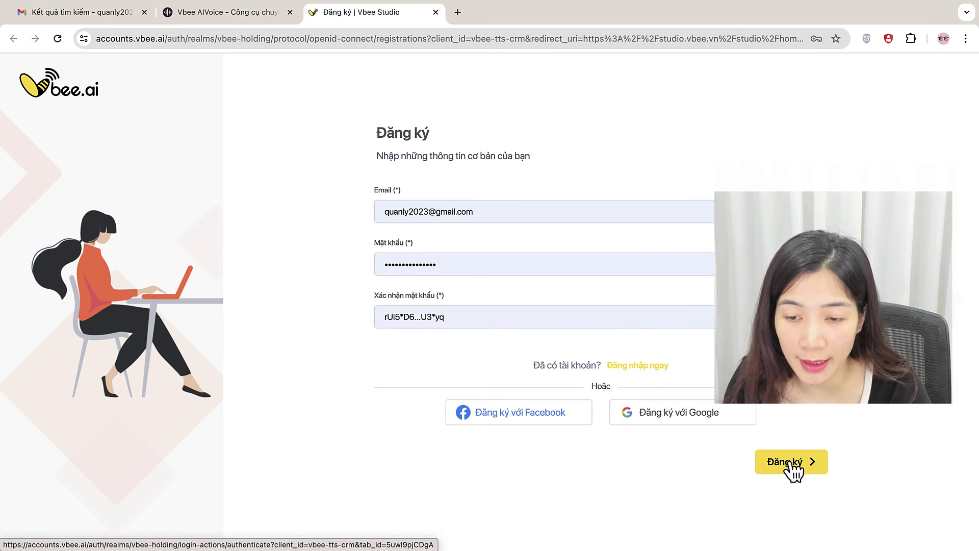
pyautogui.click(791, 464)
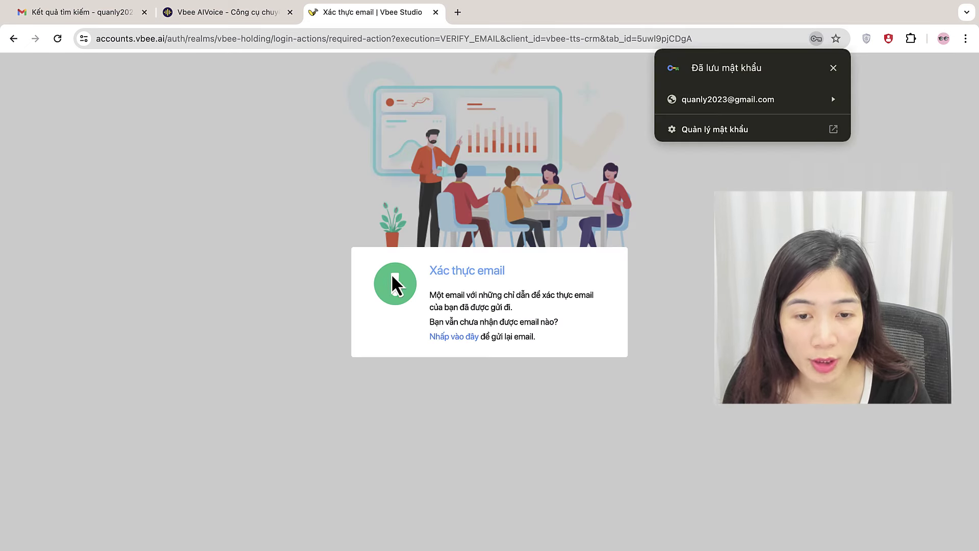
# Open VBEE's "Verify email" message in the Gmail inbox and confirm the registration
pyautogui.click(99, 15)
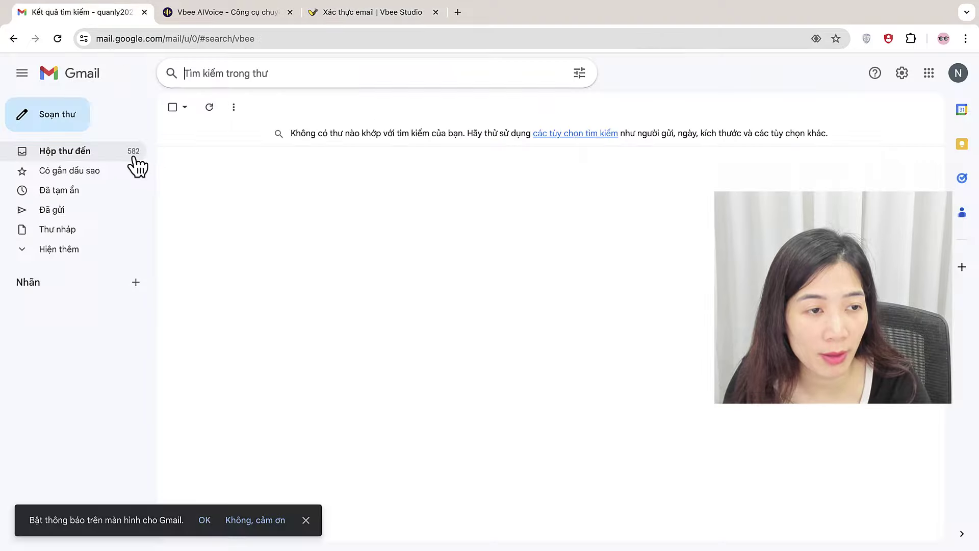
pyautogui.click(134, 153)
pyautogui.click(298, 170)
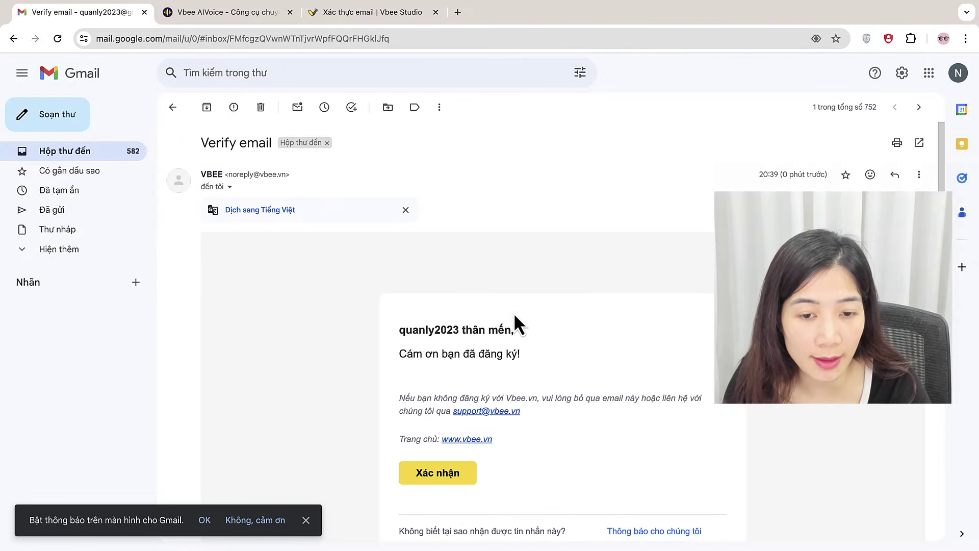
pyautogui.scroll(-5, 658, 321)
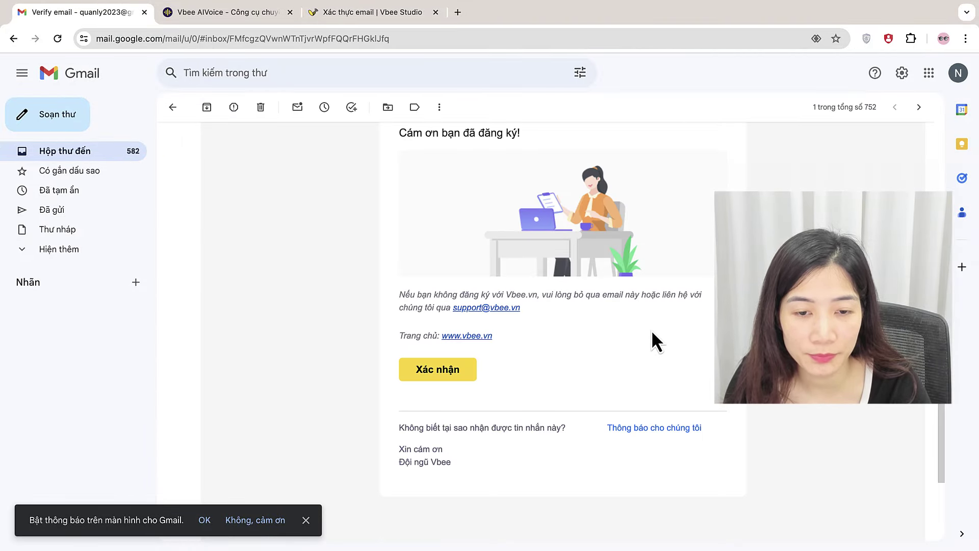
pyautogui.click(473, 365)
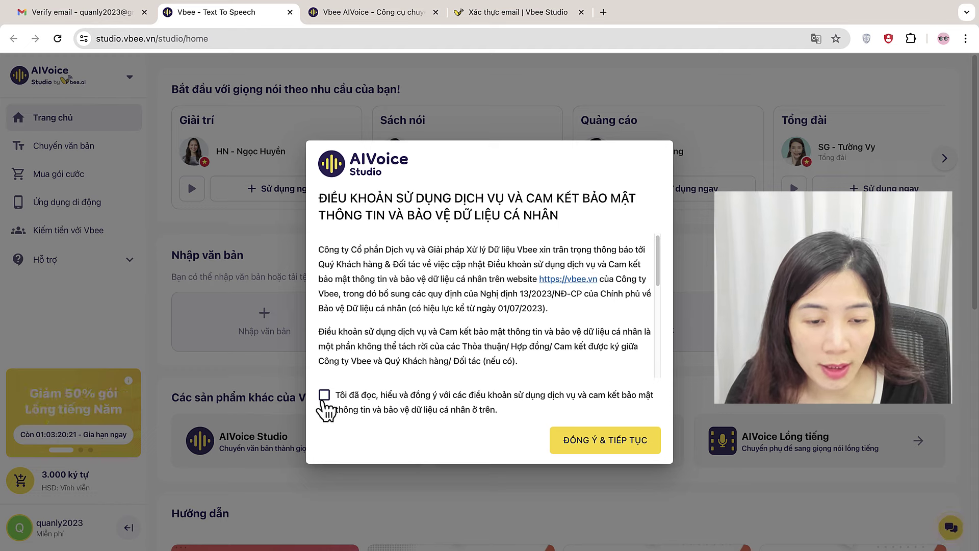
# Accept the AIVoice Studio terms of use and data protection commitment, and close the 50% promotion popup
pyautogui.click(324, 397)
pyautogui.click(619, 442)
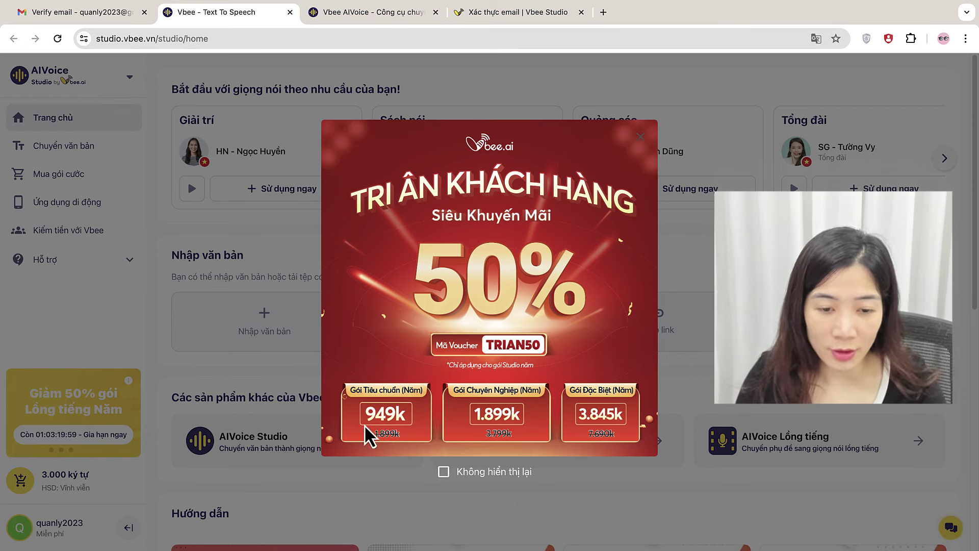
pyautogui.click(644, 138)
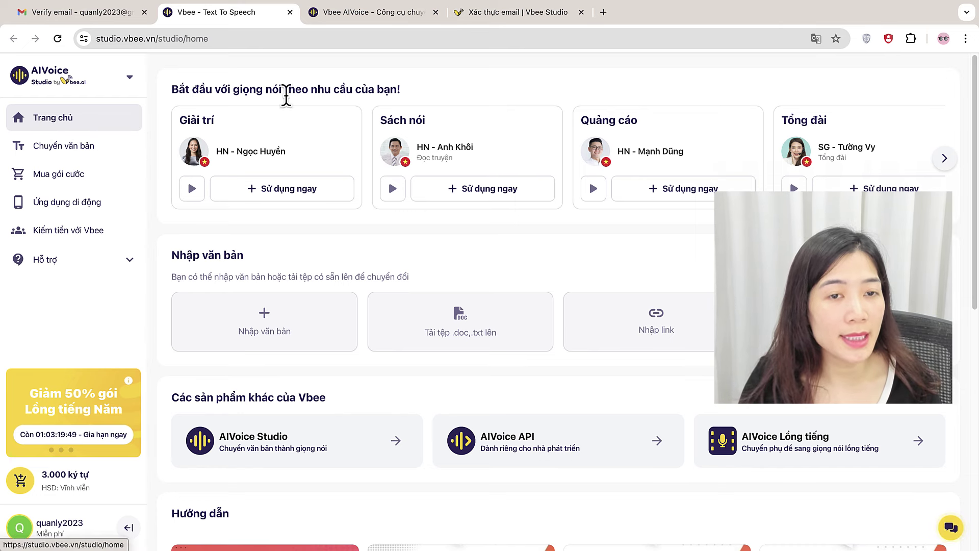
pyautogui.moveTo(725, 61); pyautogui.dragTo(929, 135)
pyautogui.click(858, 84)
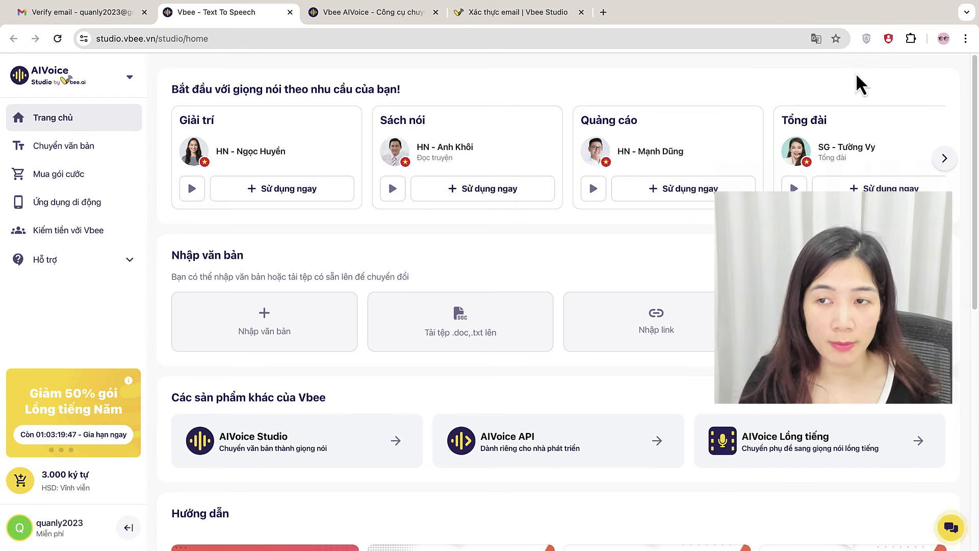
# Listen to the voice samples for the Giải trí, Sách nói, Quảng cáo and Tổng đài categories
pyautogui.click(192, 189)
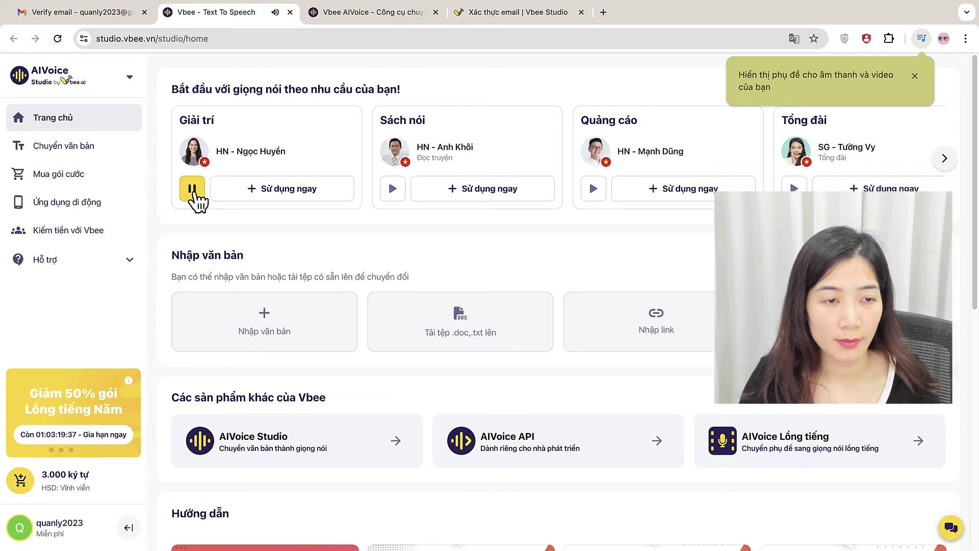
pyautogui.click(196, 200)
pyautogui.click(392, 193)
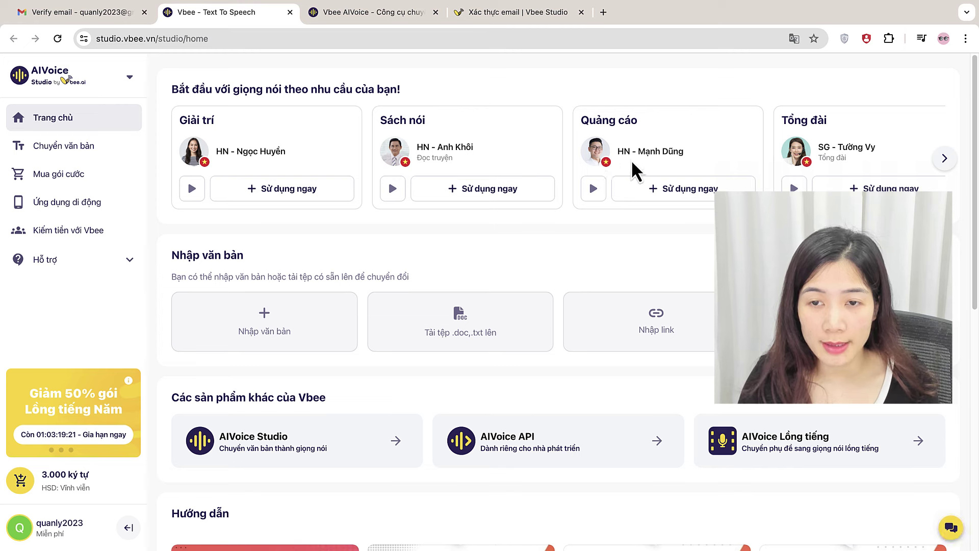
pyautogui.click(594, 191)
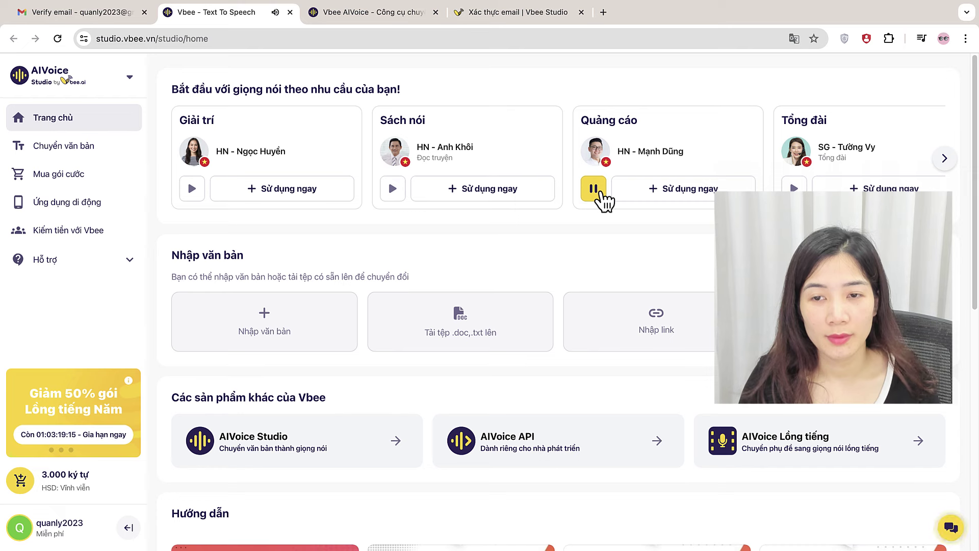
pyautogui.click(793, 186)
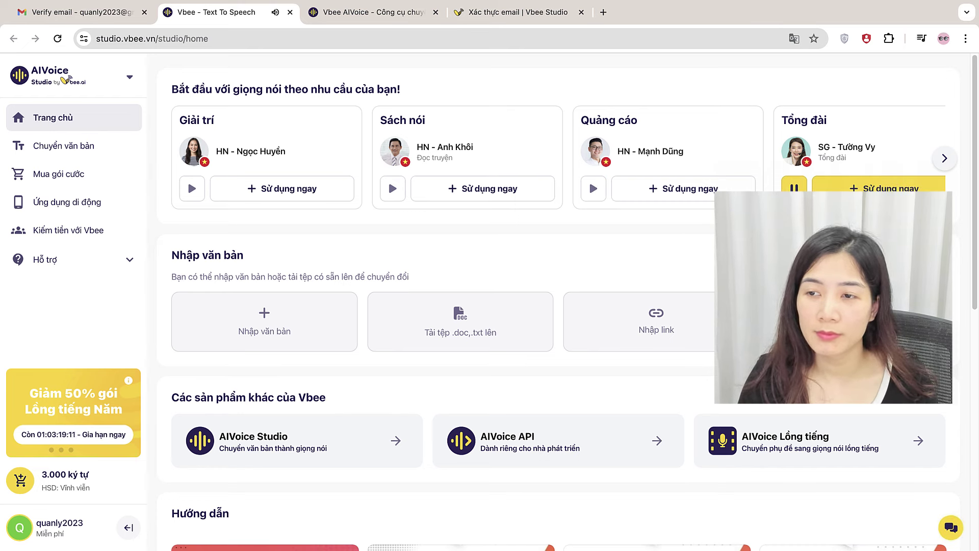
# Browse the other suggested voices and listen to the Bản tin and Lịch sử samples
pyautogui.click(943, 160)
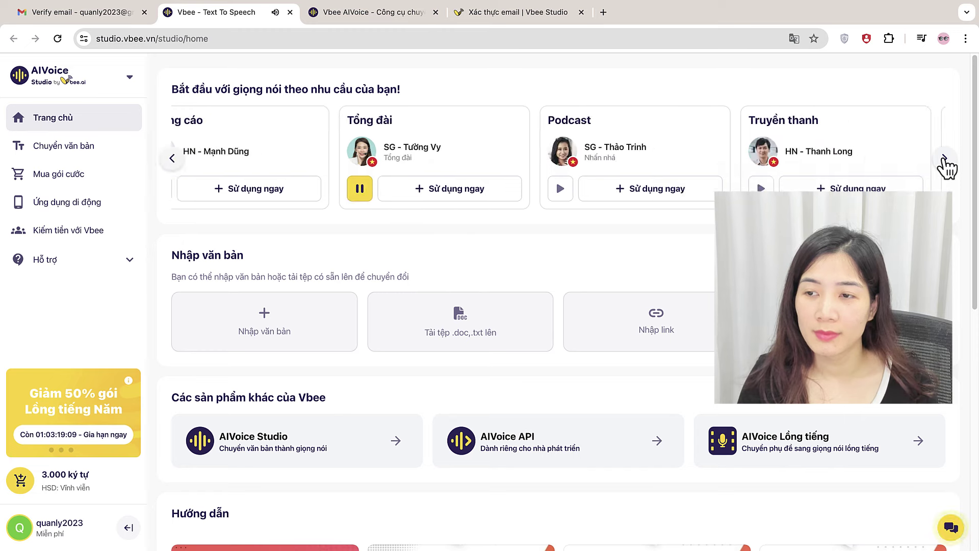
pyautogui.click(173, 158)
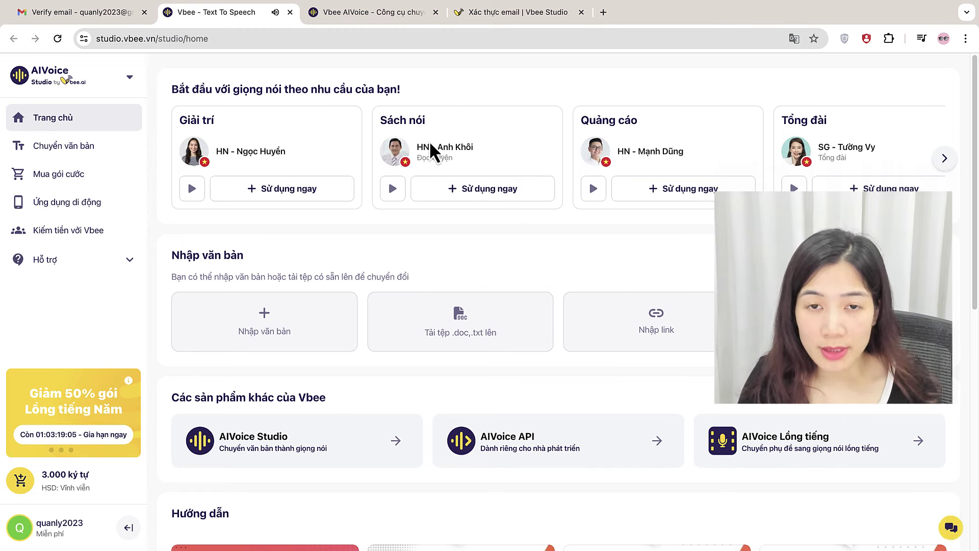
pyautogui.click(944, 162)
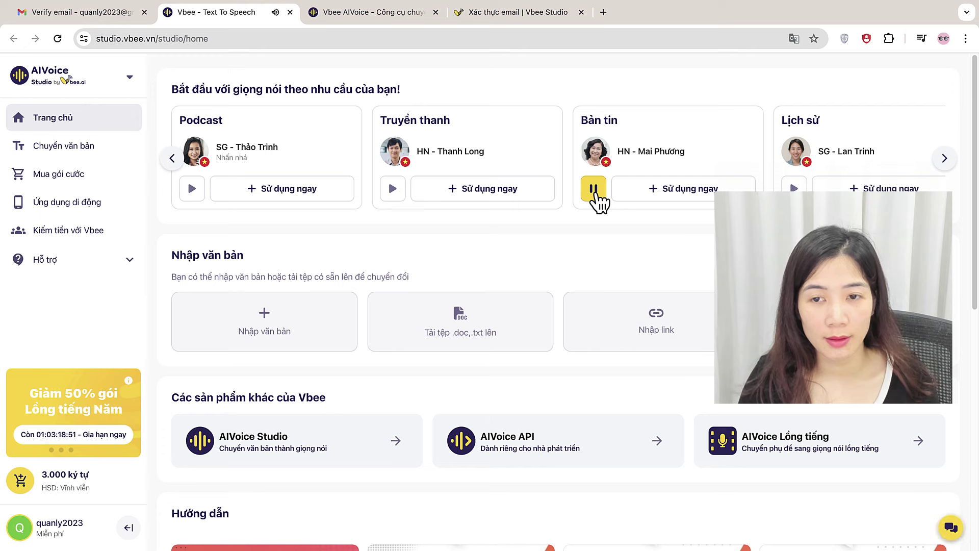
pyautogui.click(597, 202)
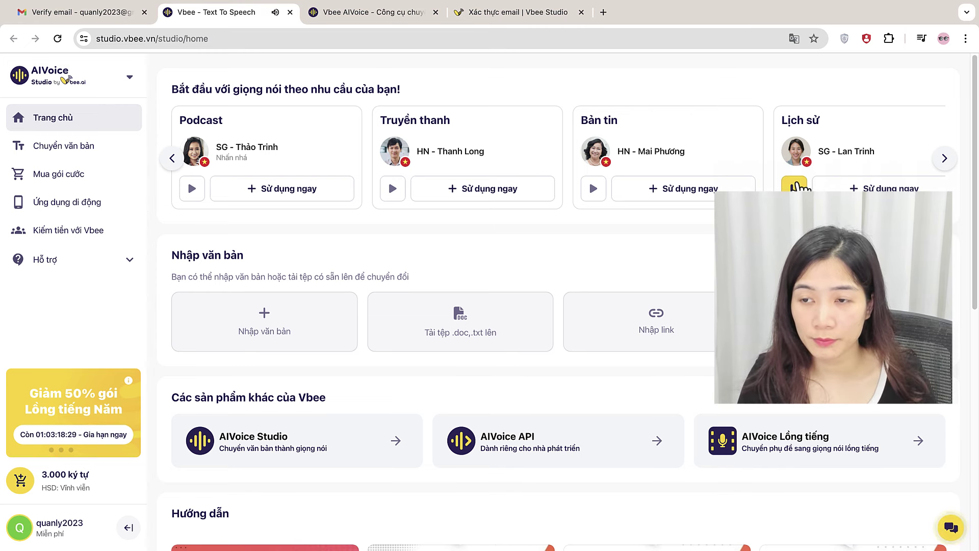
pyautogui.click(795, 185)
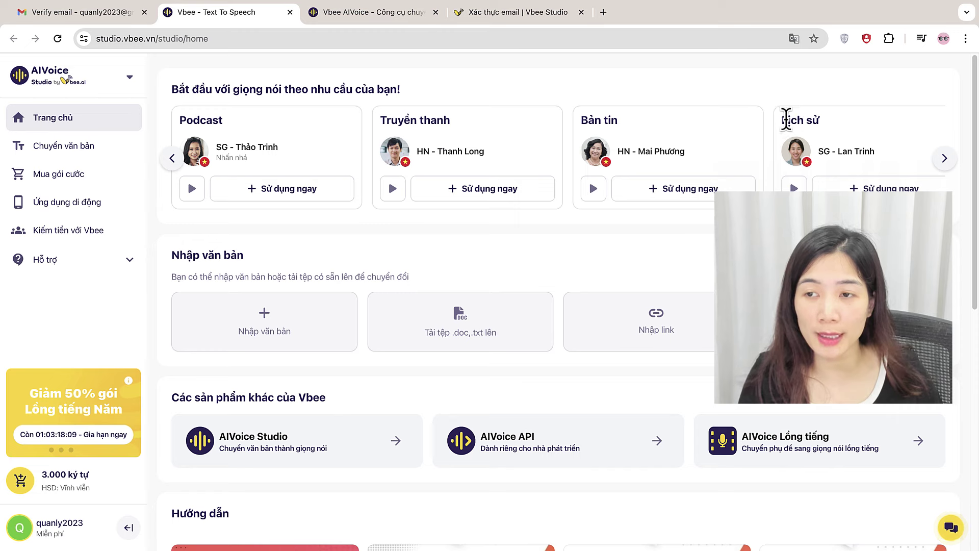
pyautogui.moveTo(783, 120); pyautogui.dragTo(839, 125)
pyautogui.moveTo(656, 125); pyautogui.dragTo(580, 108)
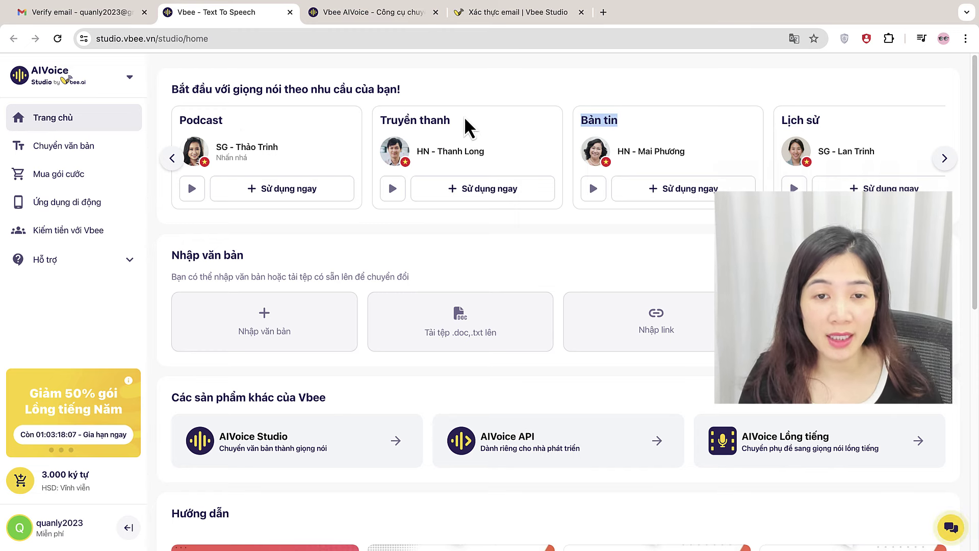
pyautogui.moveTo(465, 119); pyautogui.dragTo(175, 169)
pyautogui.click(173, 159)
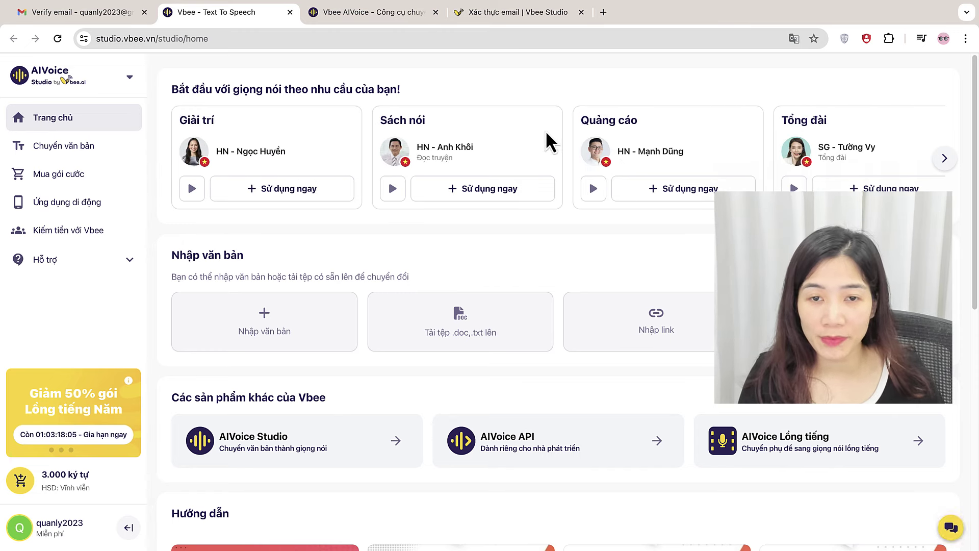
pyautogui.click(945, 161)
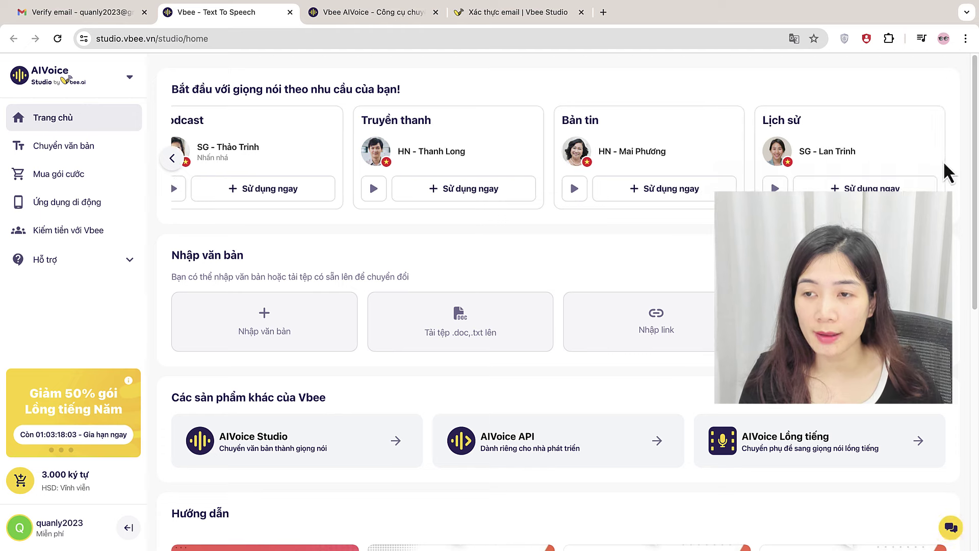
pyautogui.click(174, 159)
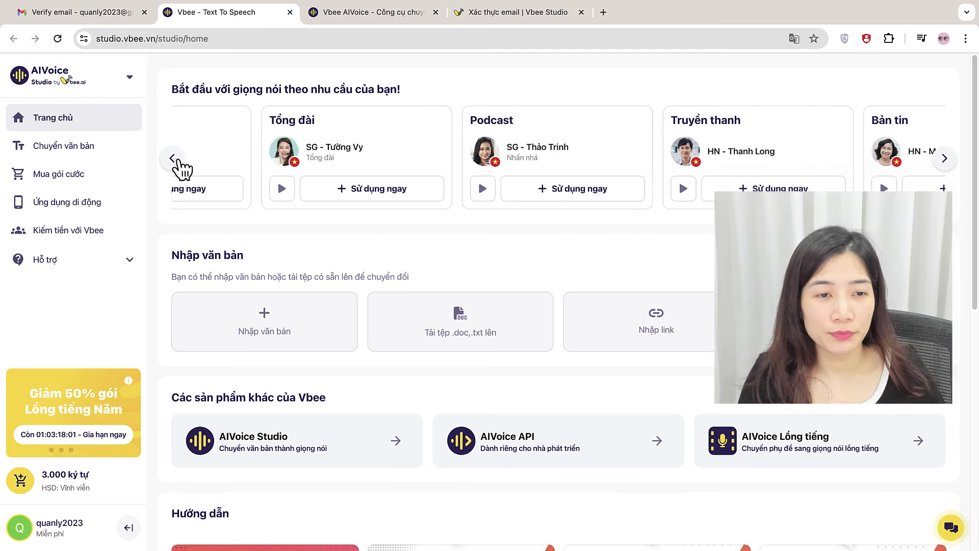
# Return to the first suggested voices and listen to the Sách nói sample again
pyautogui.click(173, 159)
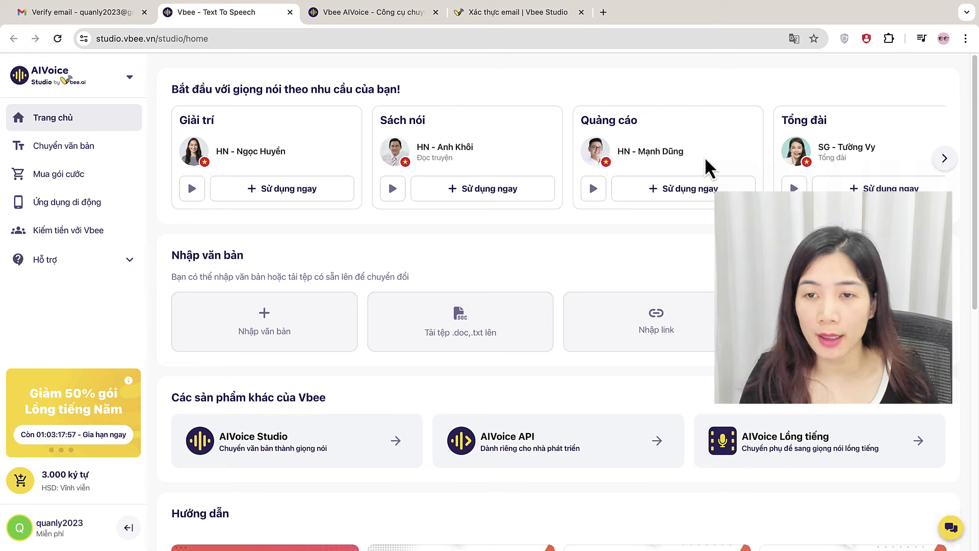
pyautogui.click(397, 189)
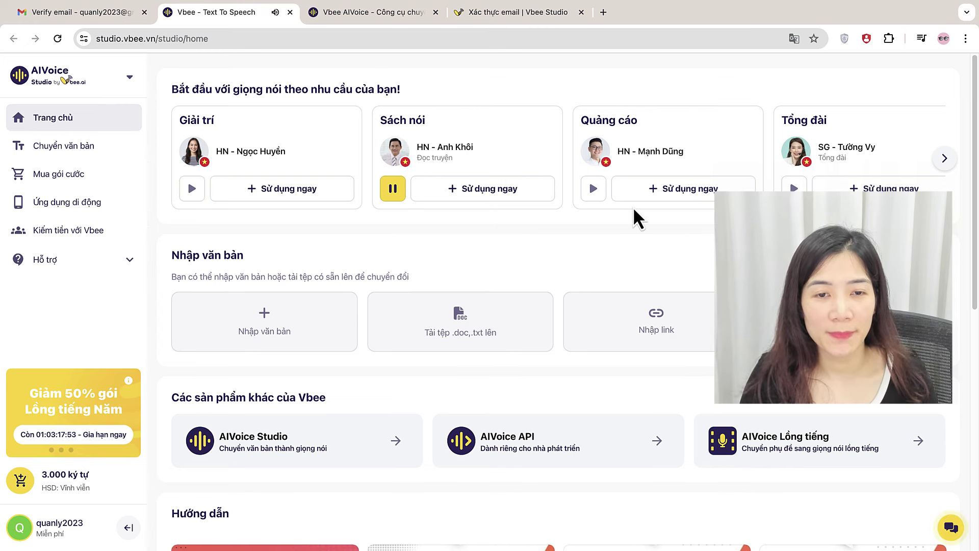
pyautogui.click(392, 190)
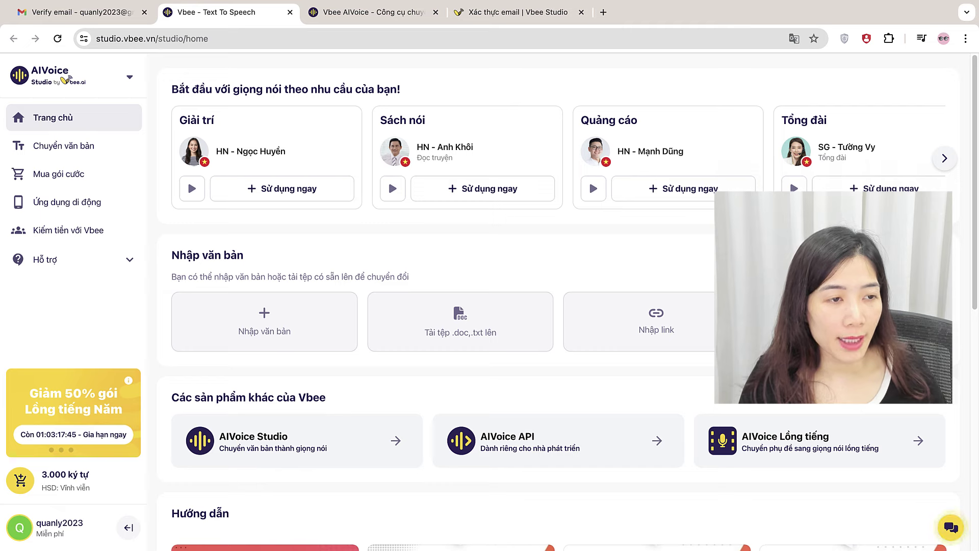
# Open the Chuyển văn bản text-to-speech page and go through its introductory tour to the end
pyautogui.click(79, 153)
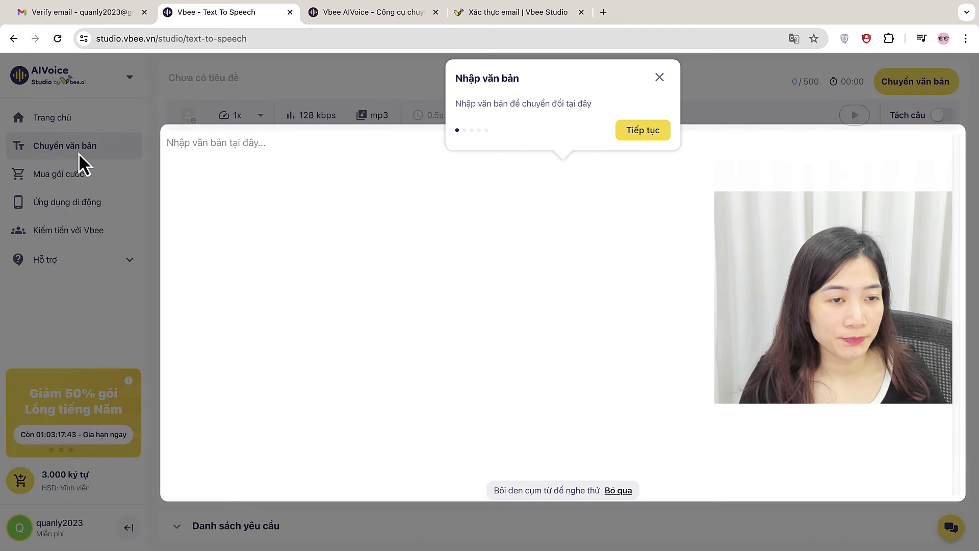
pyautogui.click(632, 133)
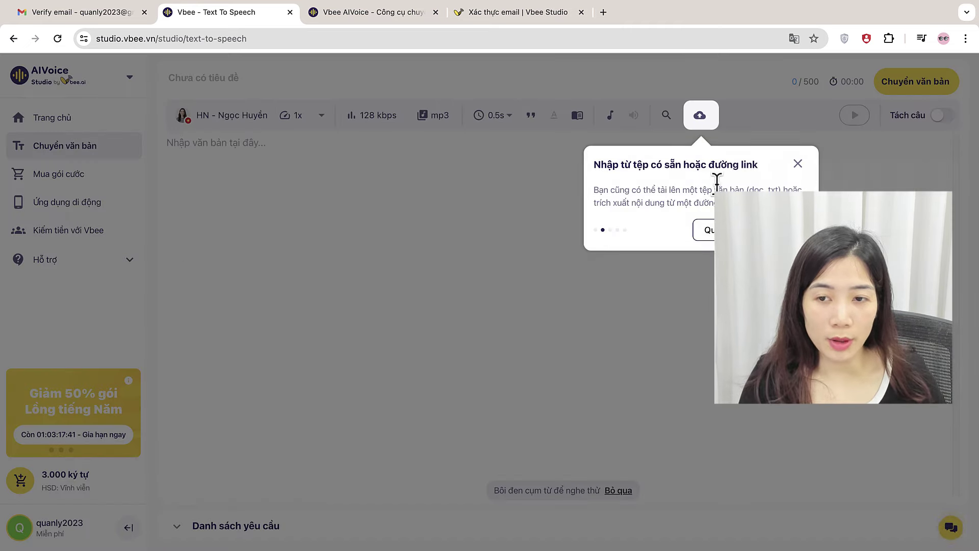
pyautogui.click(783, 231)
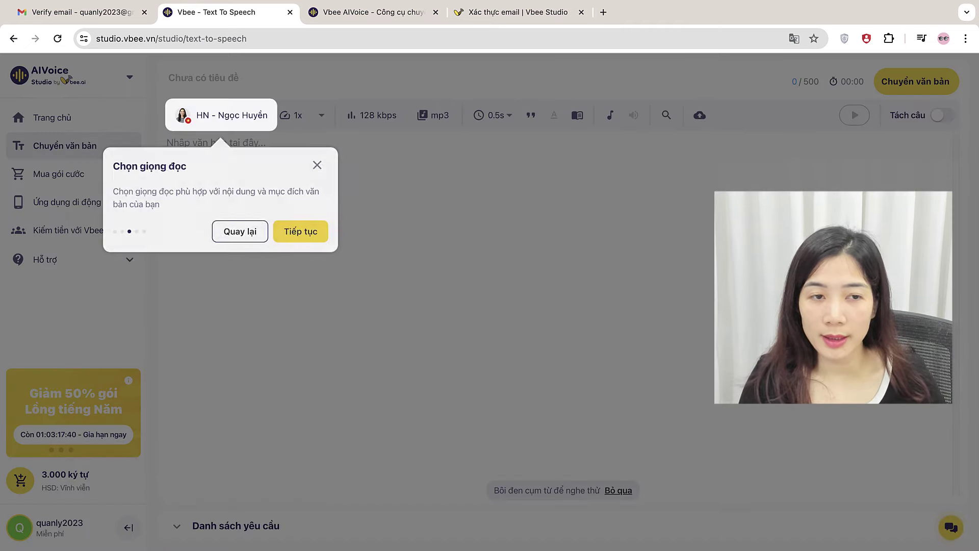
pyautogui.click(309, 232)
pyautogui.click(956, 232)
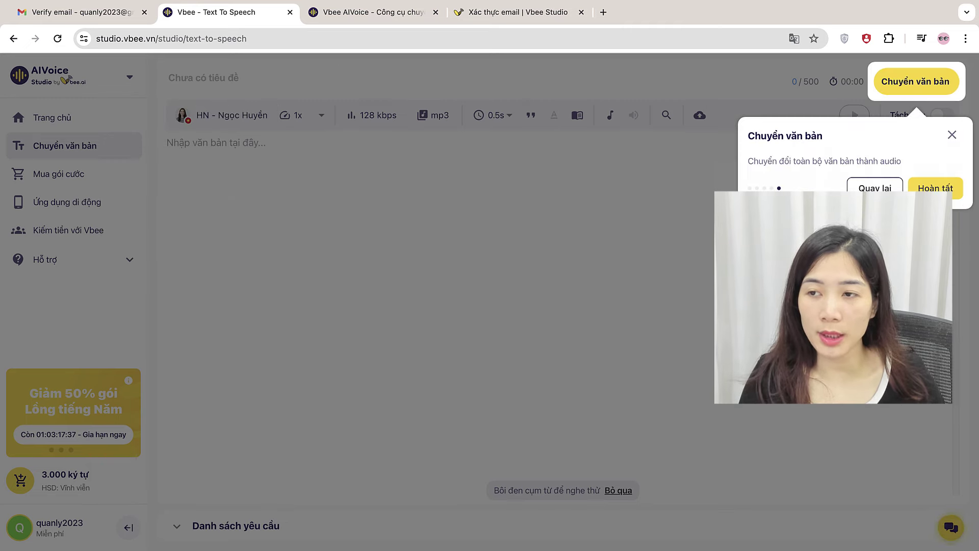
pyautogui.click(935, 187)
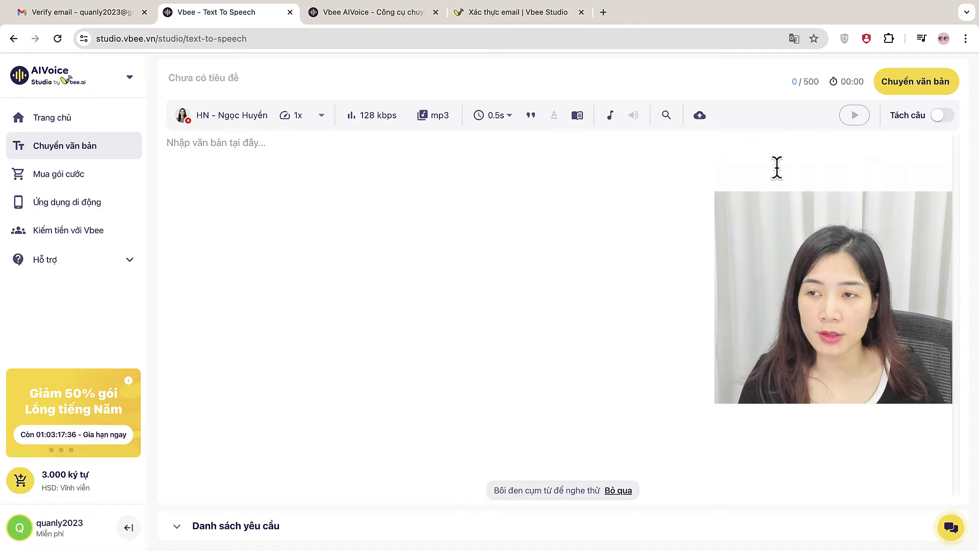
# Filter the available reading voices by the Việt Nam language, trying the Cao cấp voice type and clearing it again
pyautogui.click(235, 117)
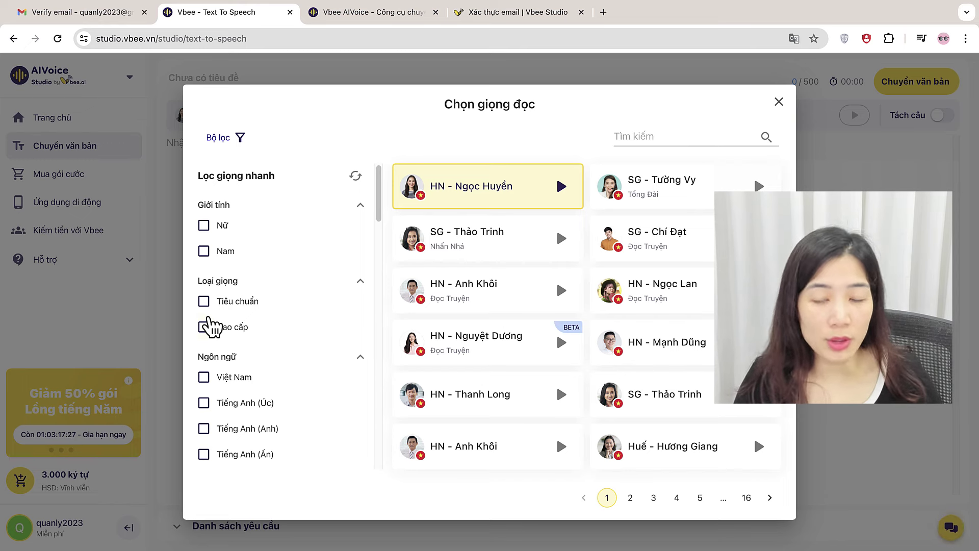
pyautogui.scroll(-4, 275, 395)
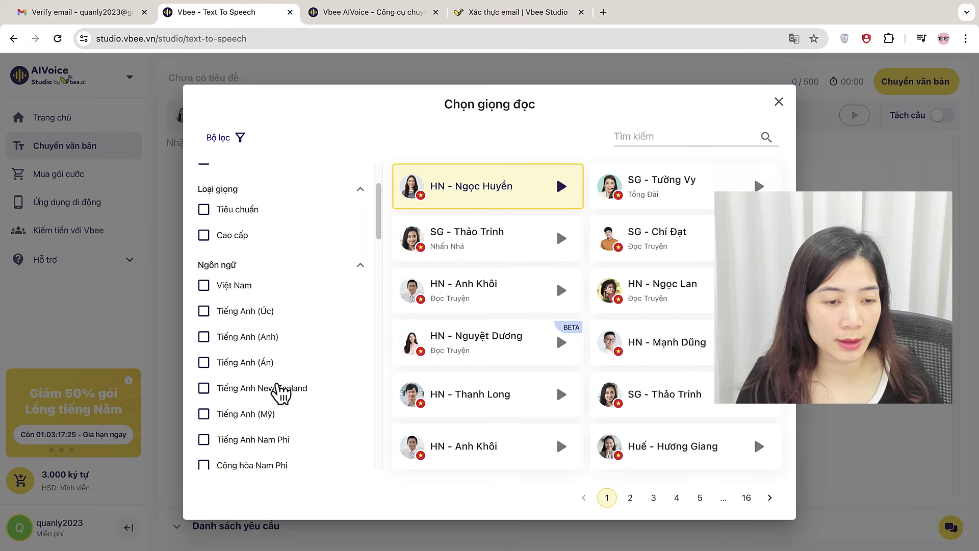
pyautogui.scroll(-1, 275, 393)
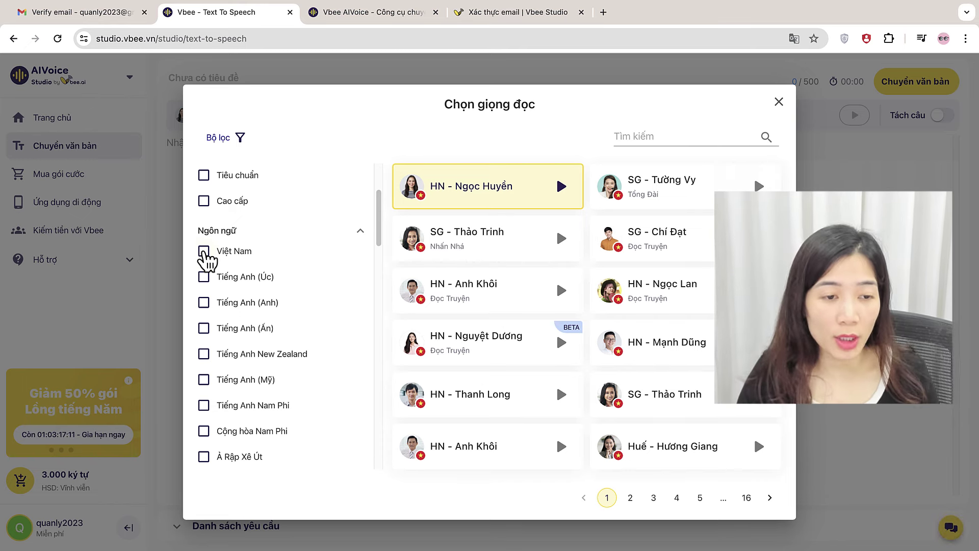
pyautogui.click(203, 250)
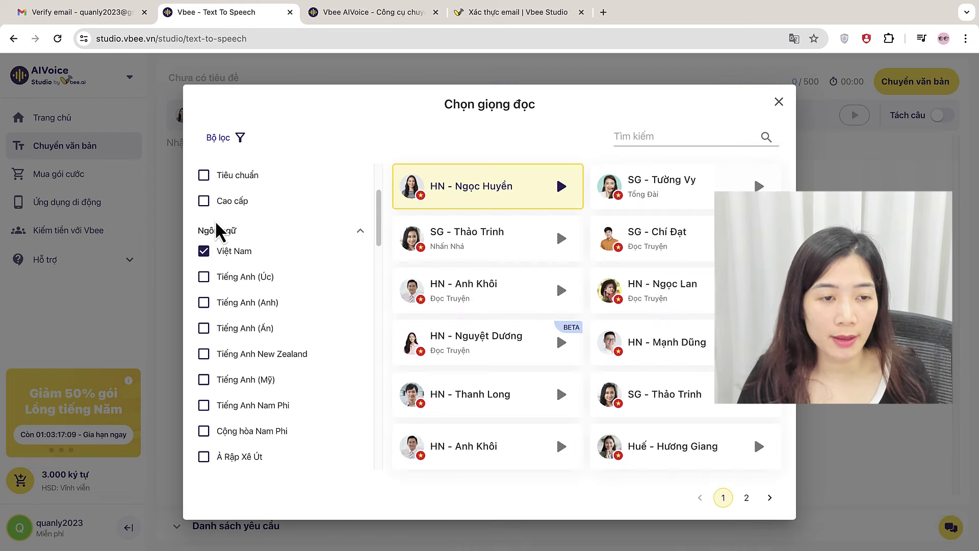
pyautogui.click(203, 201)
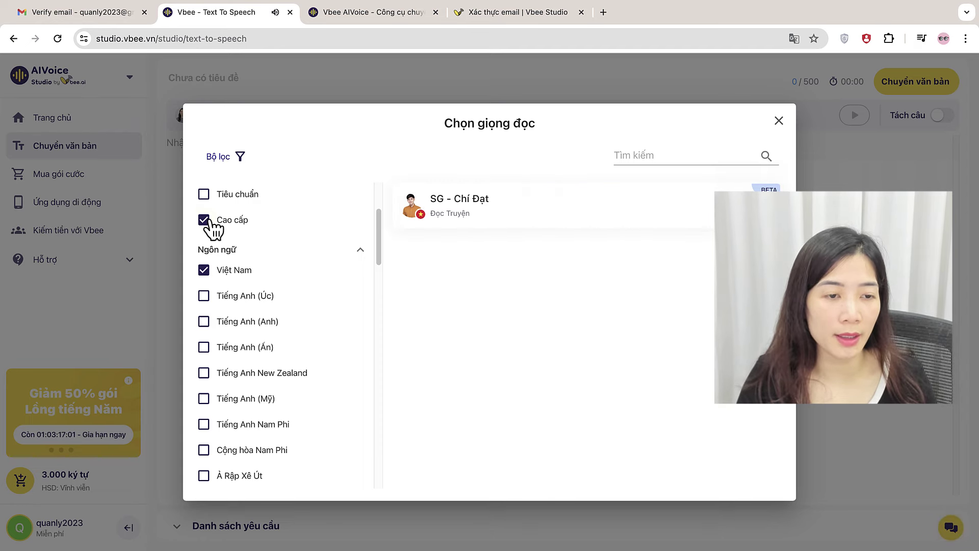
pyautogui.click(204, 220)
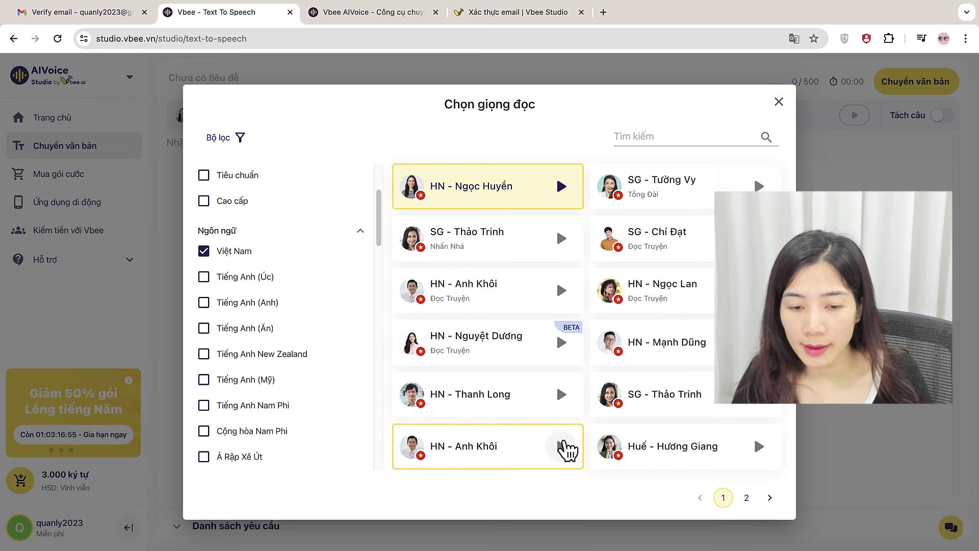
# Listen to samples of the HN - Thanh Long and Huế - Hương Giang voices
pyautogui.click(561, 398)
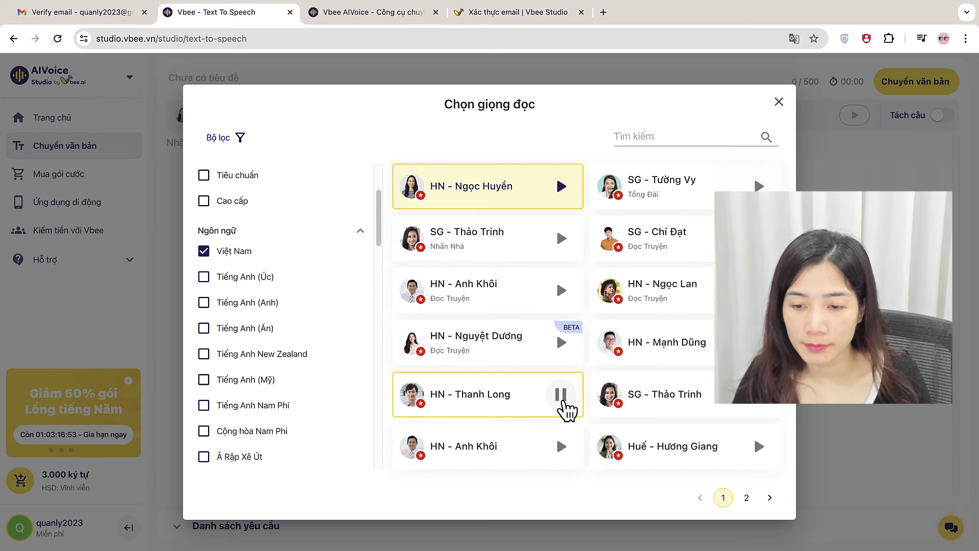
pyautogui.click(563, 398)
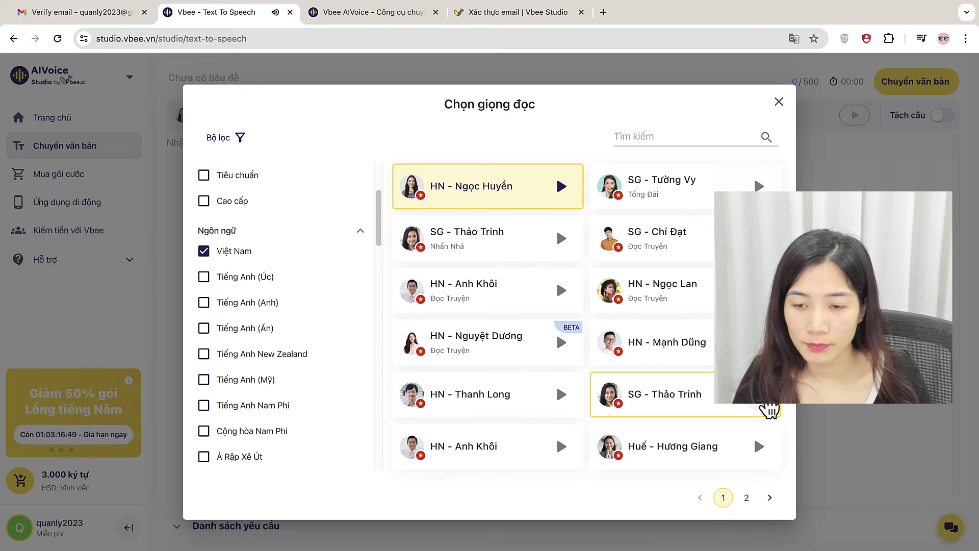
pyautogui.click(763, 453)
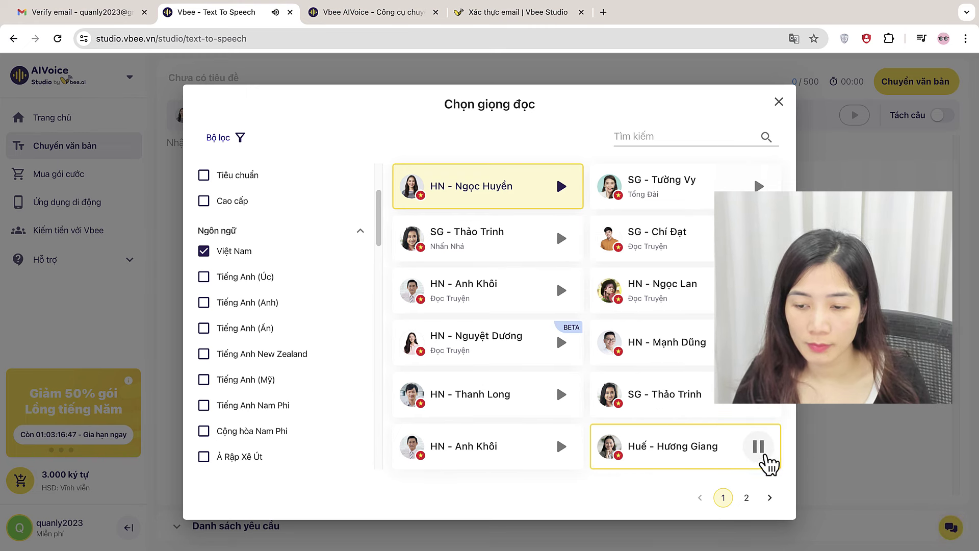
pyautogui.click(758, 451)
# Listen to the HN - Mai Phương voice on page 2 of the results and choose it as the reading voice
pyautogui.click(746, 498)
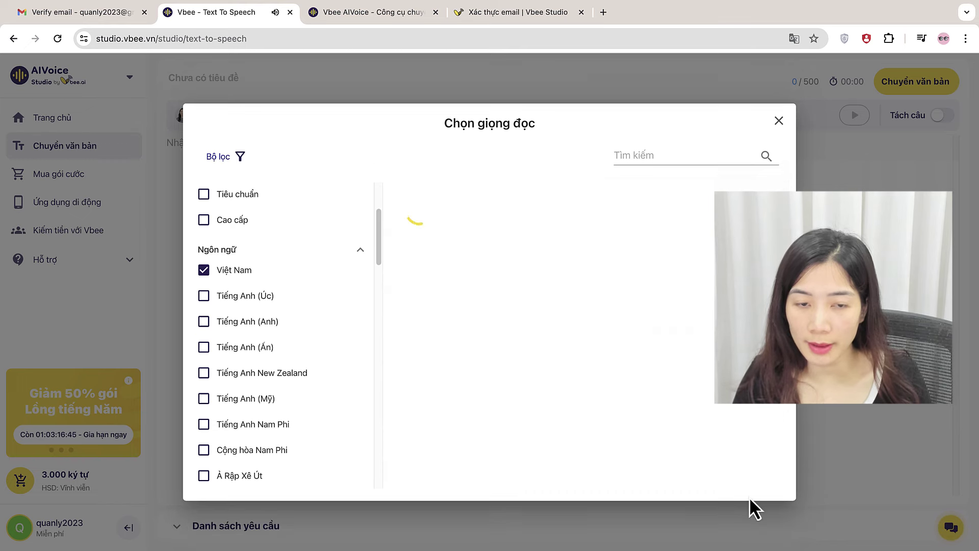
pyautogui.click(562, 206)
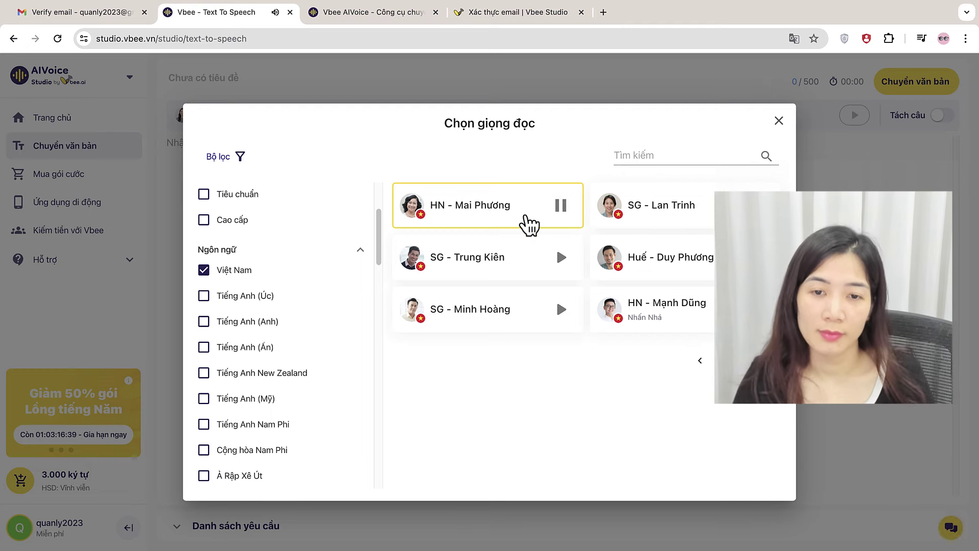
pyautogui.click(556, 220)
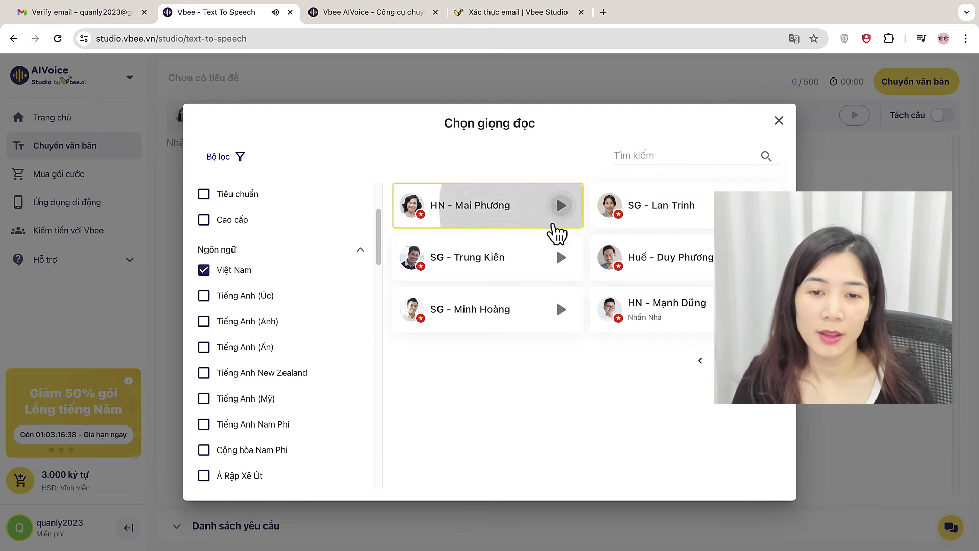
pyautogui.click(466, 210)
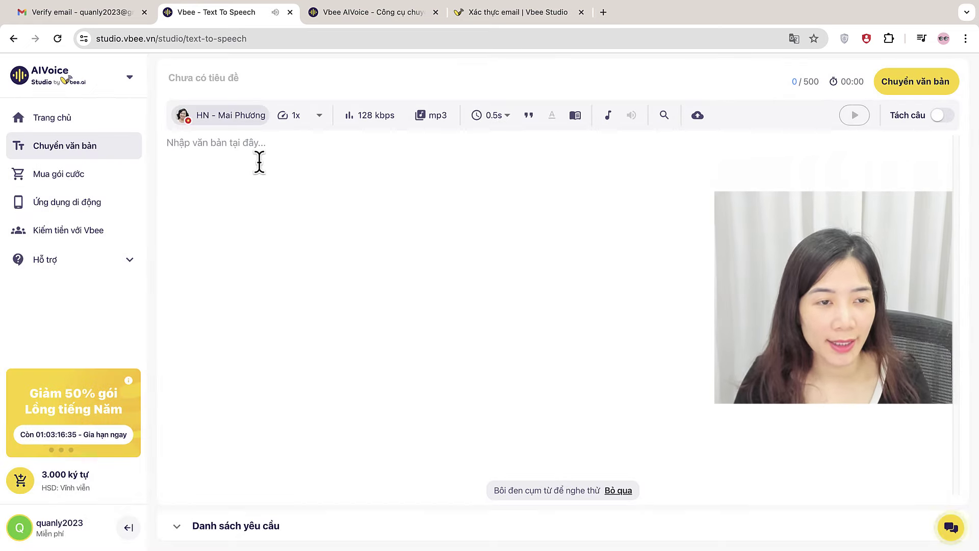
# Enter the gratitude quote beginning "Con người có lòng biết ơn luôn tìm thấy niềm vui" as the text to convert
pyautogui.click(240, 147)
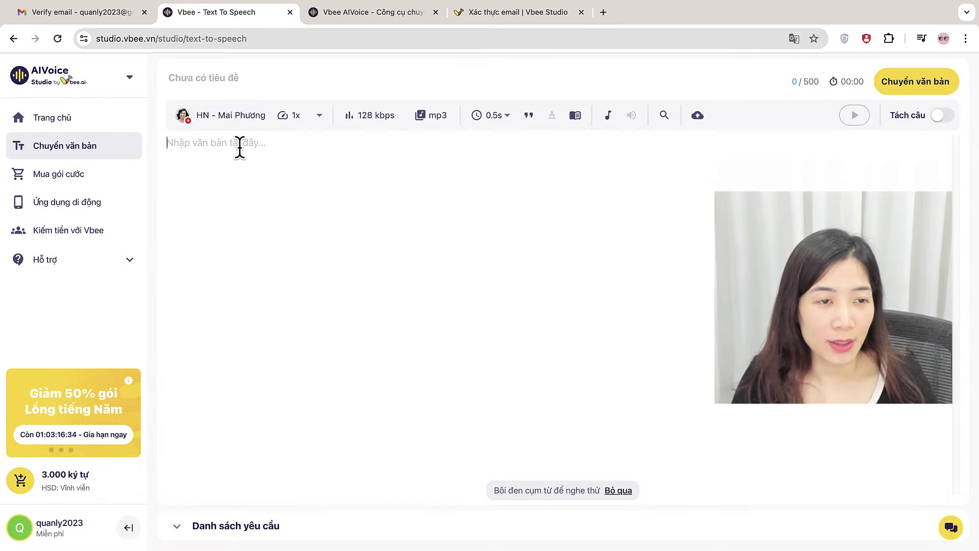
pyautogui.click(943, 38)
pyautogui.click(280, 196)
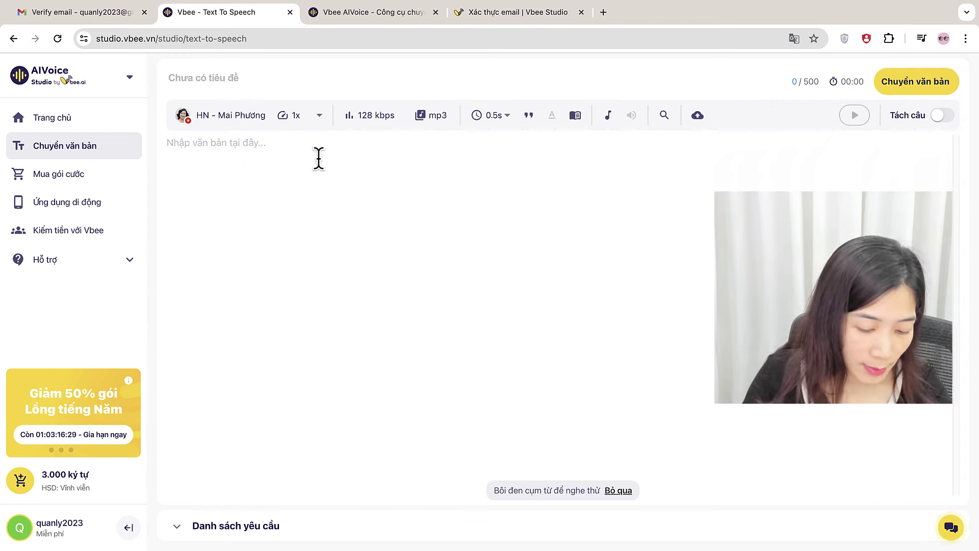
pyautogui.write('Con người có lòng biết ơn luôn tìm thấy niềm vui trong những điều nhỏ bé nhất, và chính lòng biết ơn đó mở ra cánh cửa dẫn đến hạnh phúc và thành công không ngờ.')
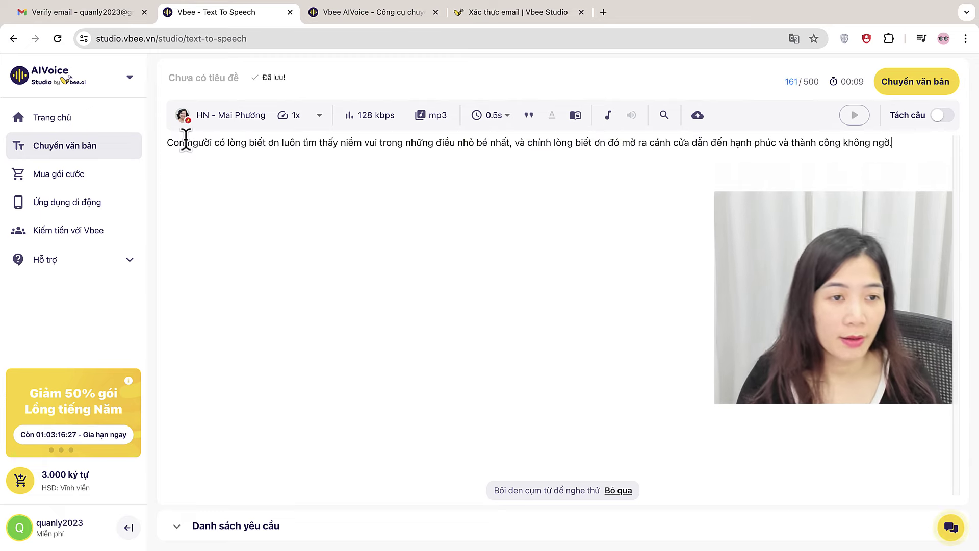
# Try to preview the whole quote as speech, close the upgrade popup, and clear the text selection
pyautogui.moveTo(166, 141); pyautogui.dragTo(910, 148)
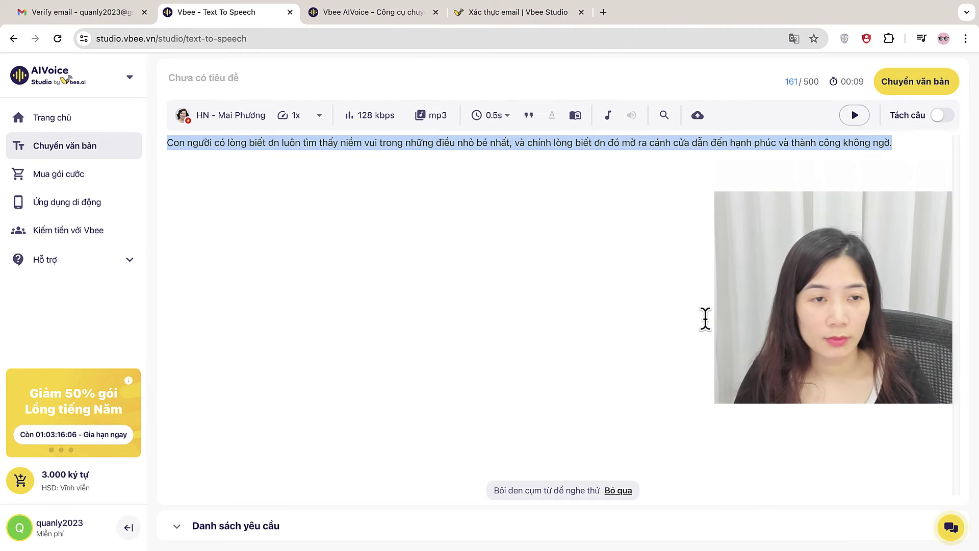
pyautogui.click(332, 222)
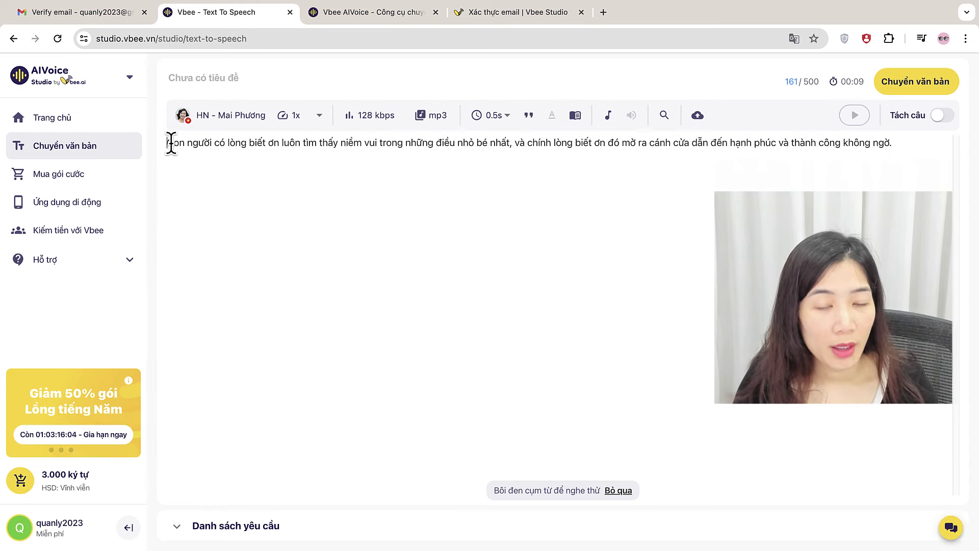
pyautogui.moveTo(170, 143); pyautogui.dragTo(900, 143)
pyautogui.click(901, 143)
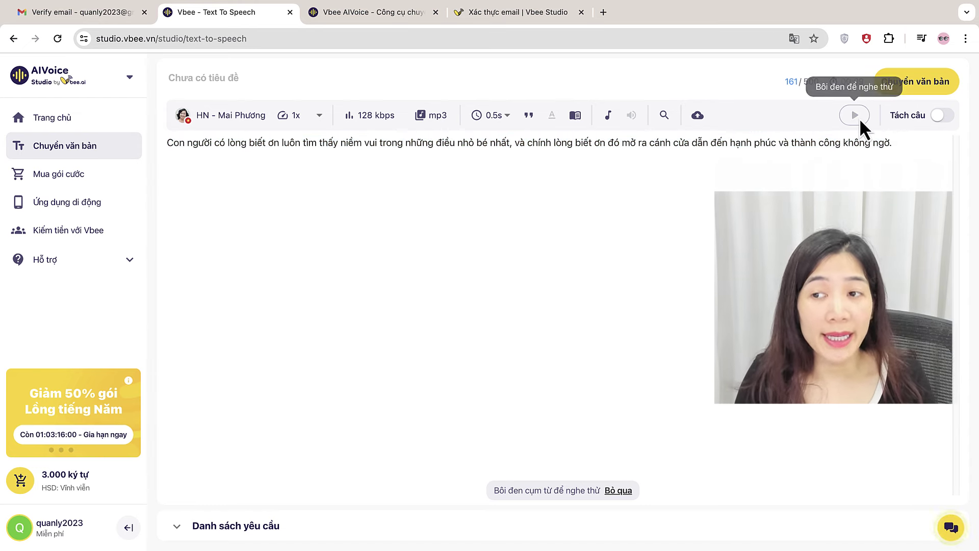
pyautogui.moveTo(894, 143); pyautogui.dragTo(167, 144)
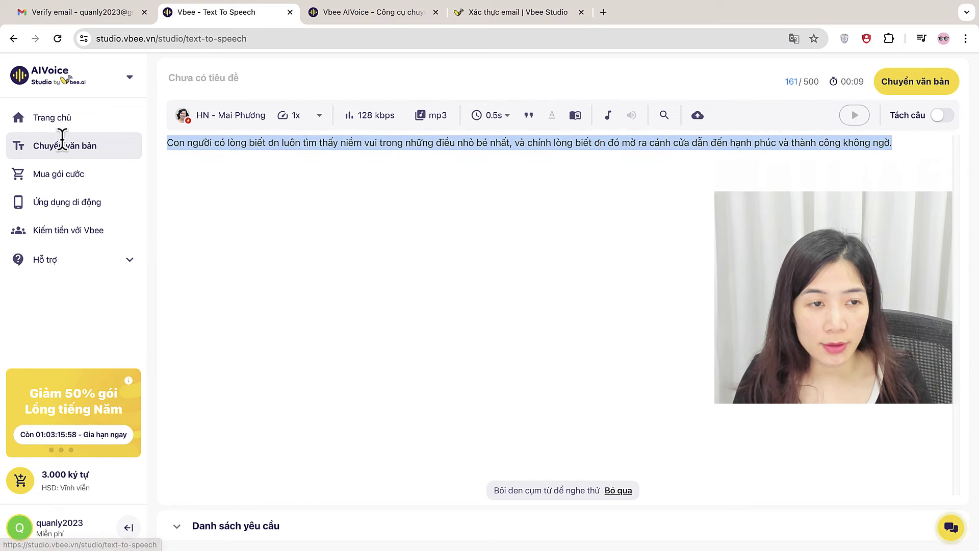
pyautogui.click(857, 115)
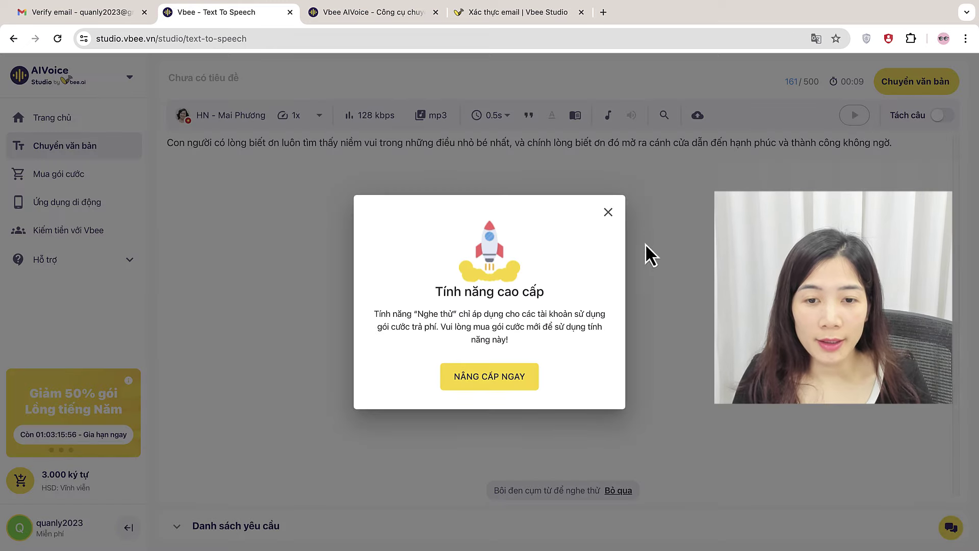
pyautogui.click(609, 213)
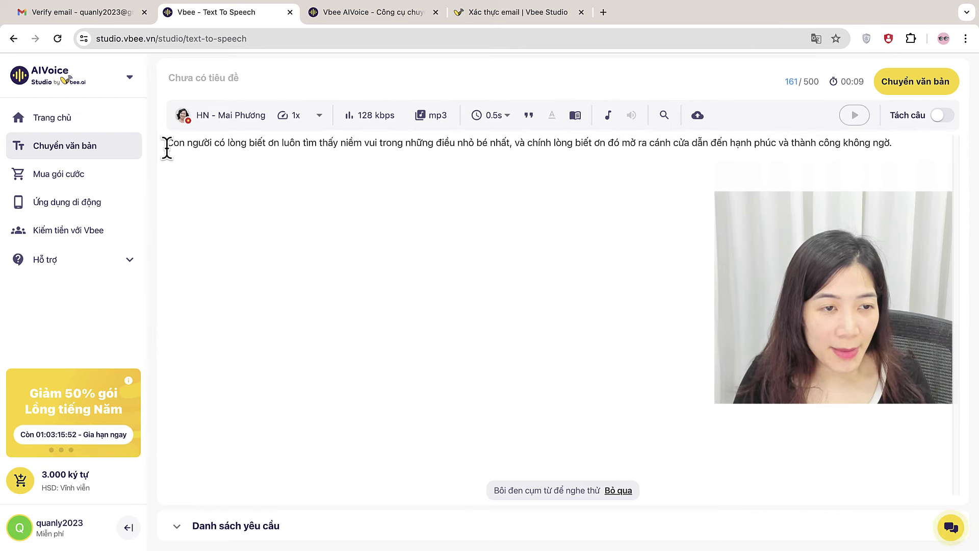
pyautogui.moveTo(167, 148); pyautogui.dragTo(509, 140)
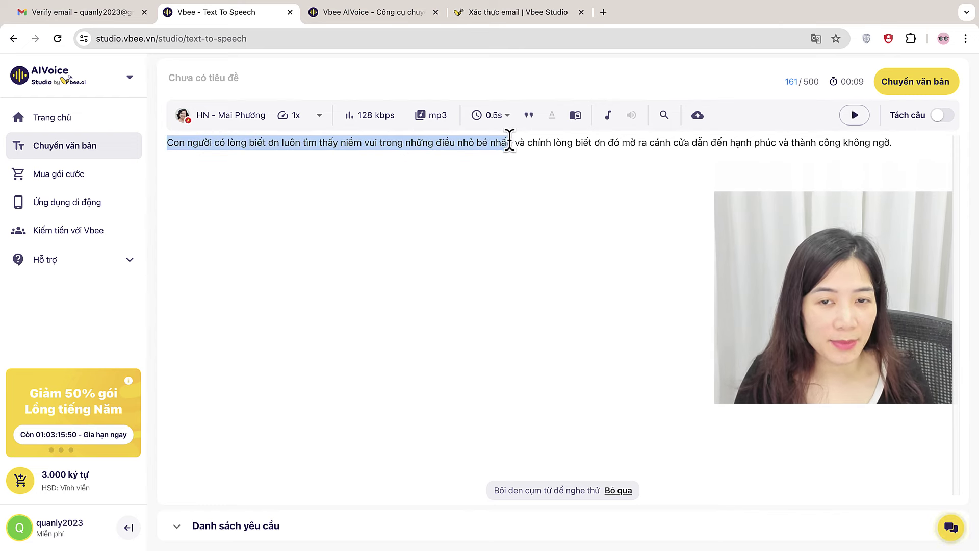
pyautogui.click(510, 142)
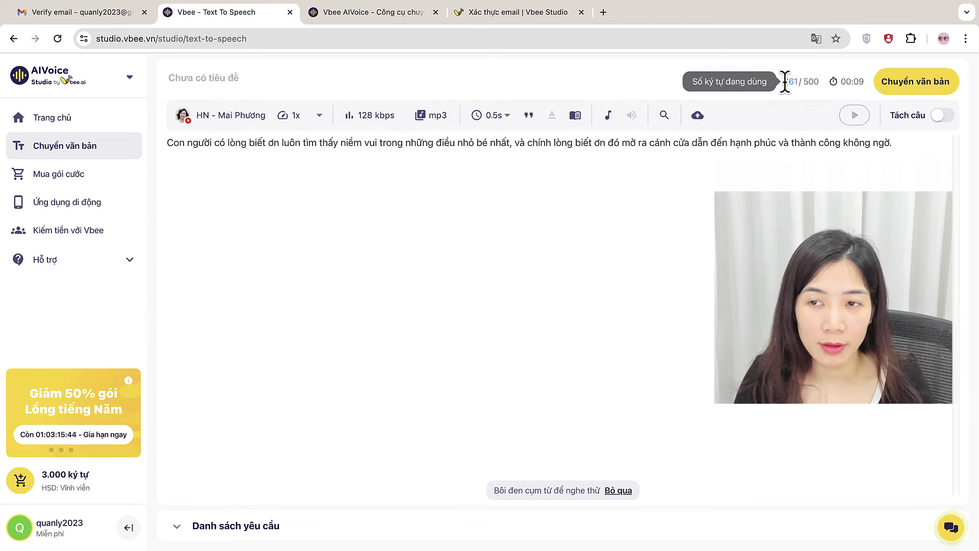
# Check the character count of the entered text and the account's remaining character allowance
pyautogui.moveTo(785, 82)
pyautogui.mouseDown()
pyautogui.moveTo(816, 80)
pyautogui.moveTo(789, 78)
pyautogui.mouseUp()
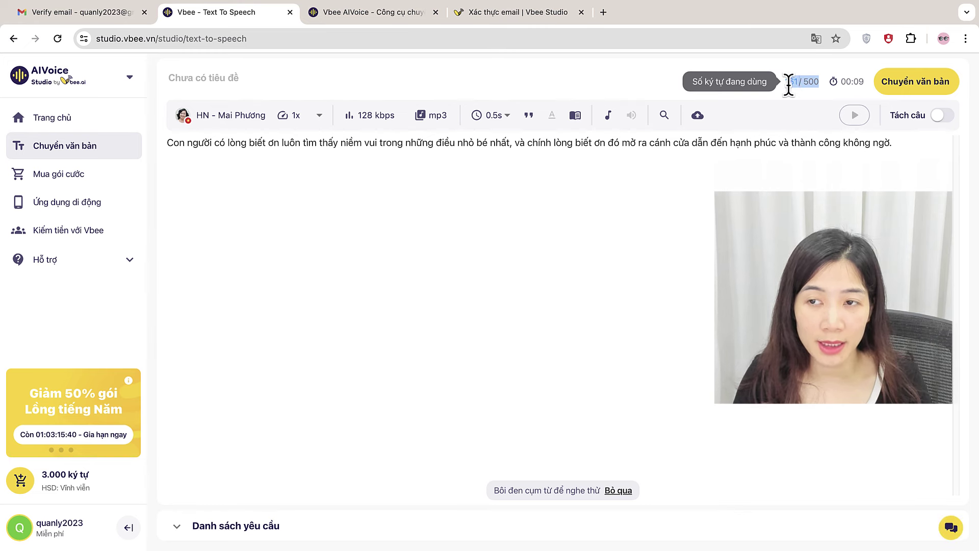
pyautogui.click(788, 80)
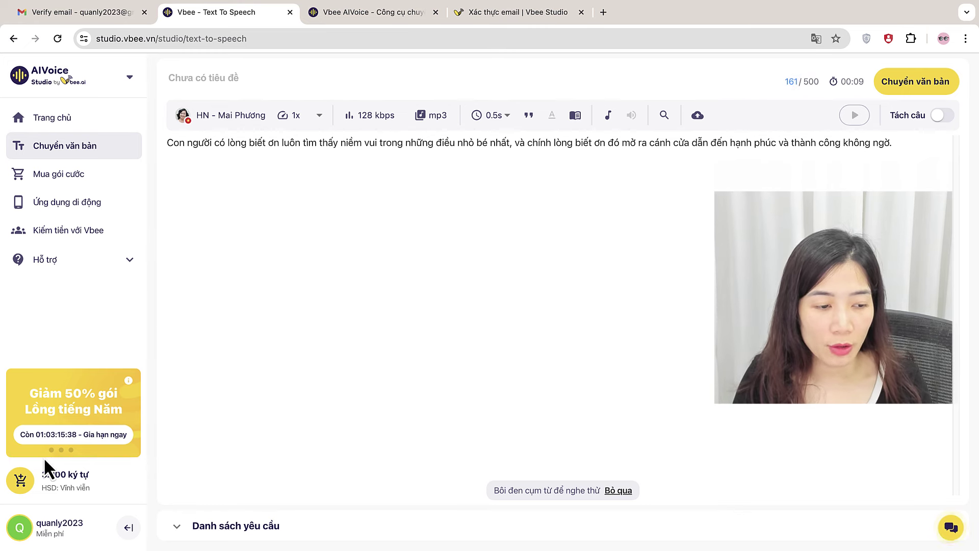
pyautogui.moveTo(40, 475); pyautogui.dragTo(100, 474)
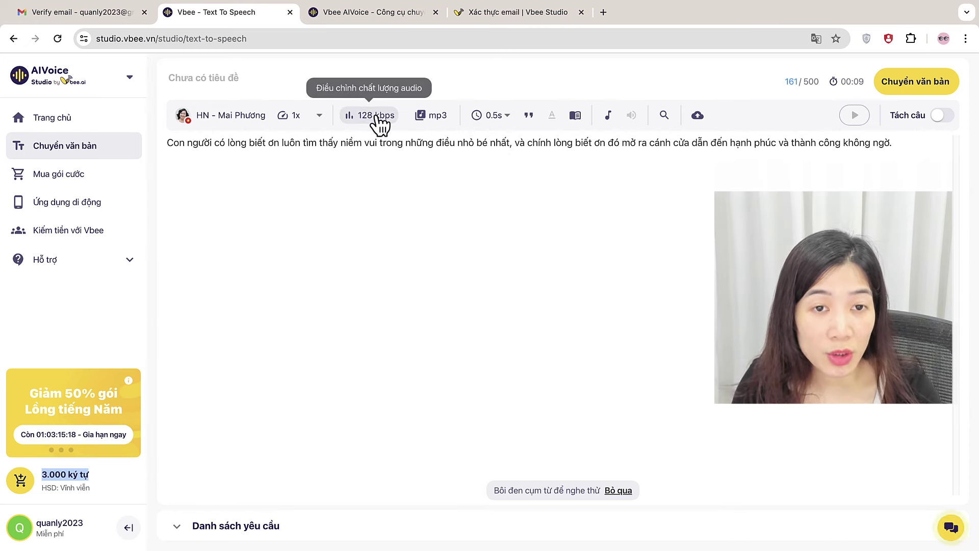
# Insert a 0.5s pause at the end of the gratitude quote
pyautogui.click(507, 117)
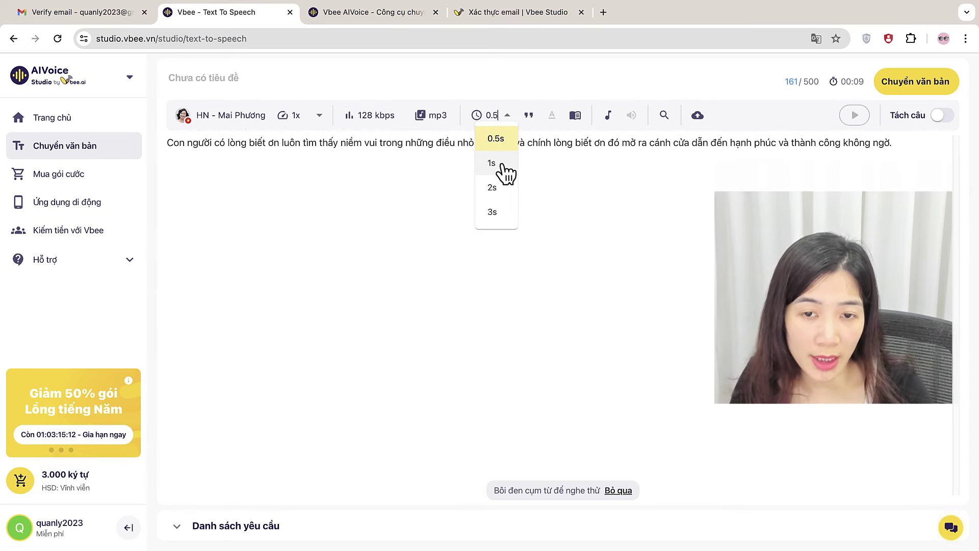
pyautogui.click(579, 161)
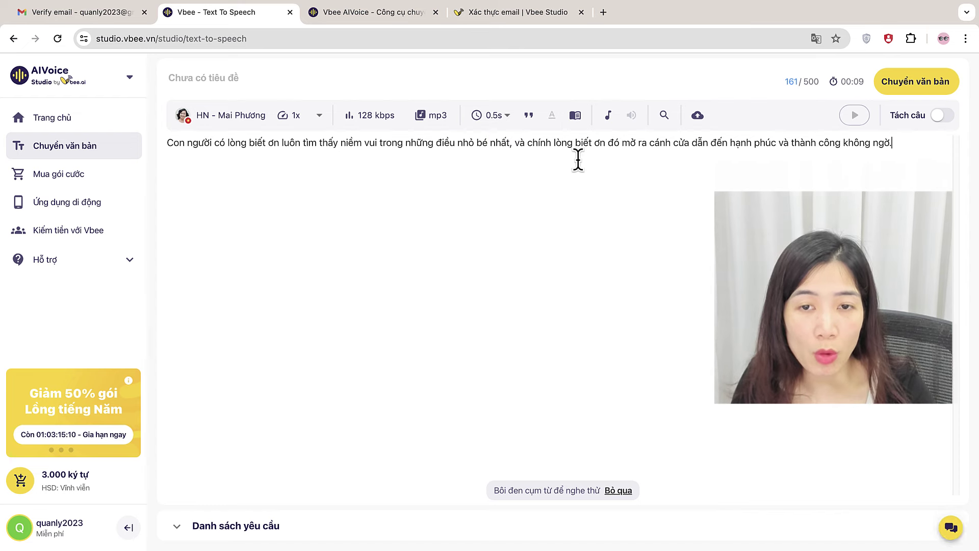
pyautogui.click(510, 143)
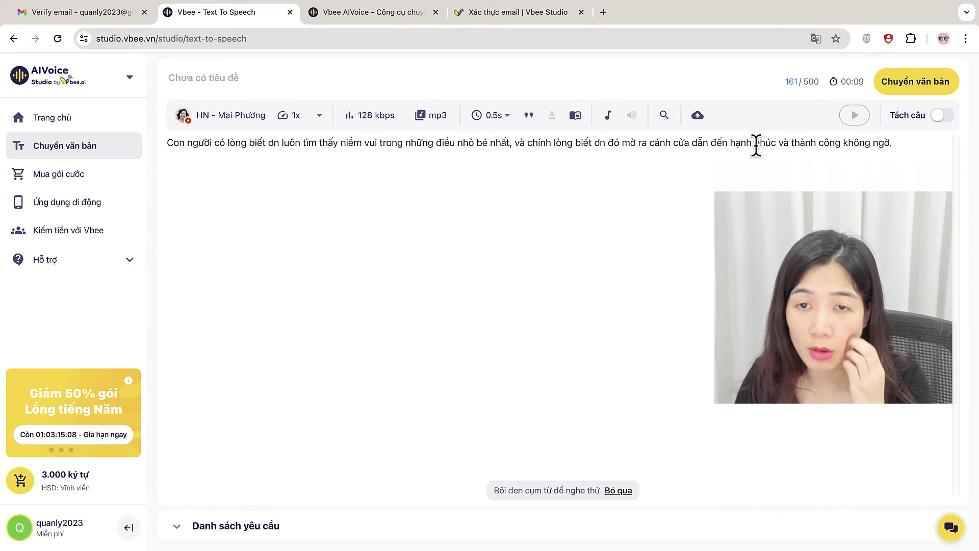
pyautogui.click(492, 114)
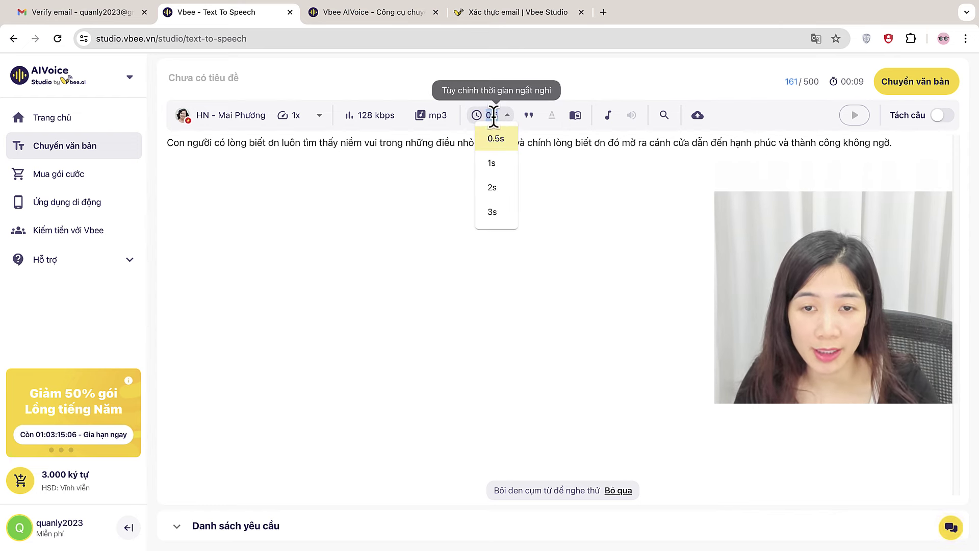
pyautogui.click(564, 202)
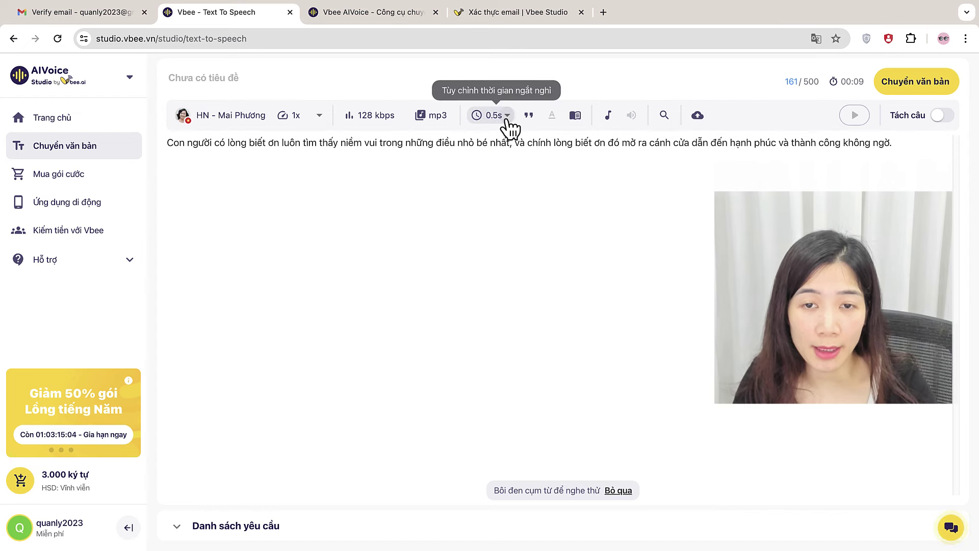
pyautogui.click(506, 118)
pyautogui.click(507, 138)
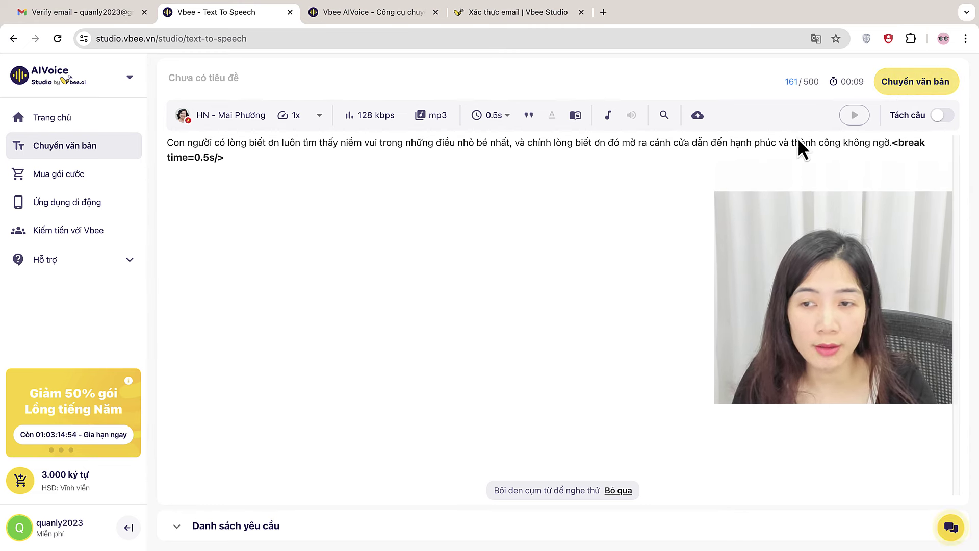
# Convert the quote to speech, download the resulting audio, and dismiss the music player window
pyautogui.click(923, 86)
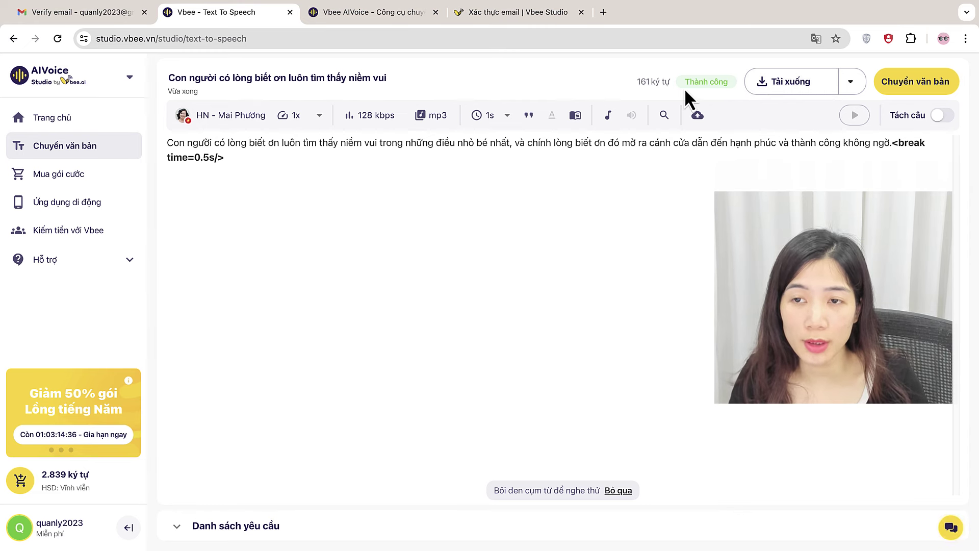
pyautogui.click(764, 84)
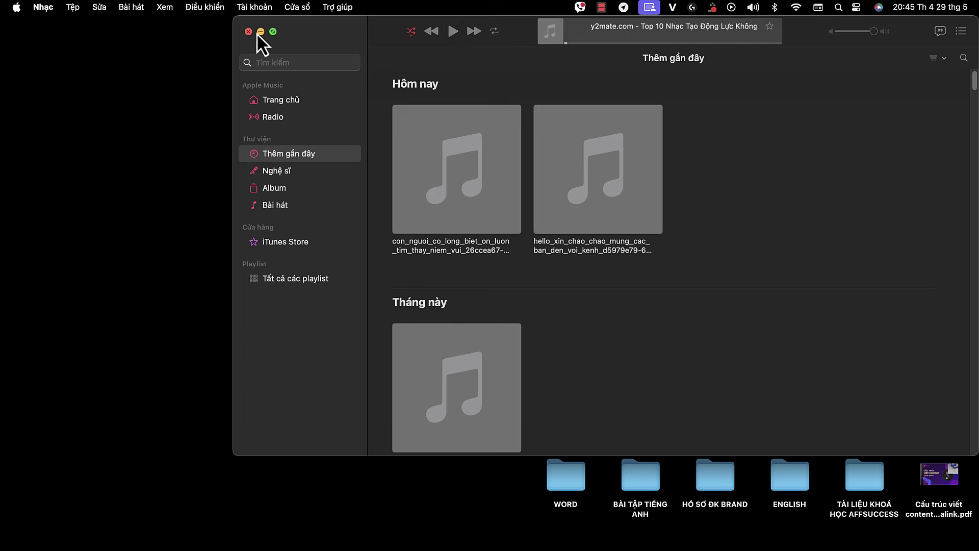
pyautogui.click(257, 32)
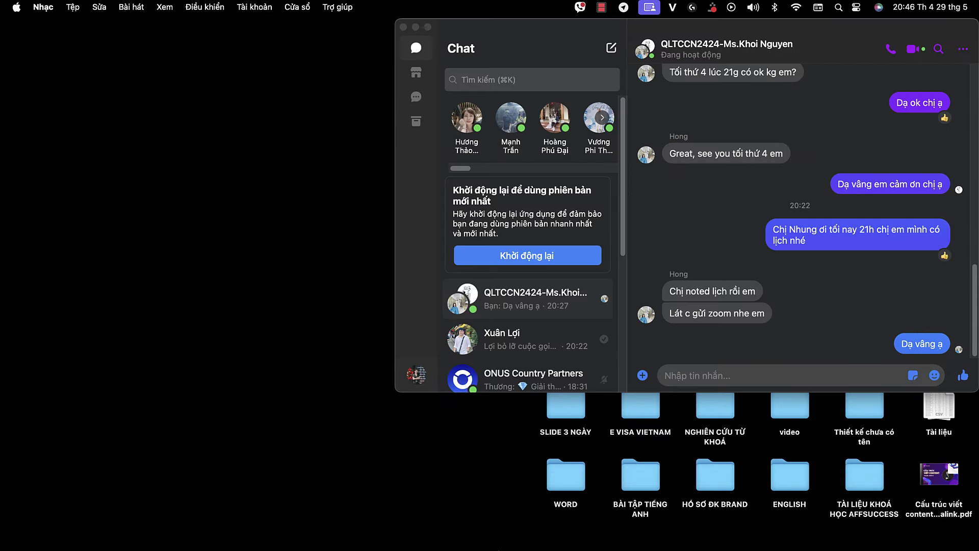
# Switch to Canva in the browser and open a blank landscape Facebook post design
pyautogui.click(449, 538)
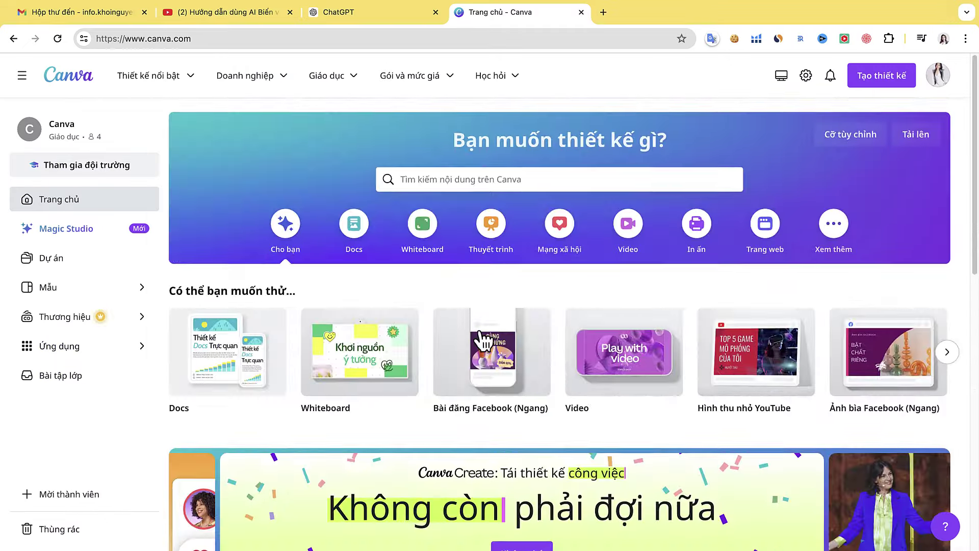
pyautogui.click(480, 339)
pyautogui.scroll(-7, 479, 339)
pyautogui.scroll(7, 158, 189)
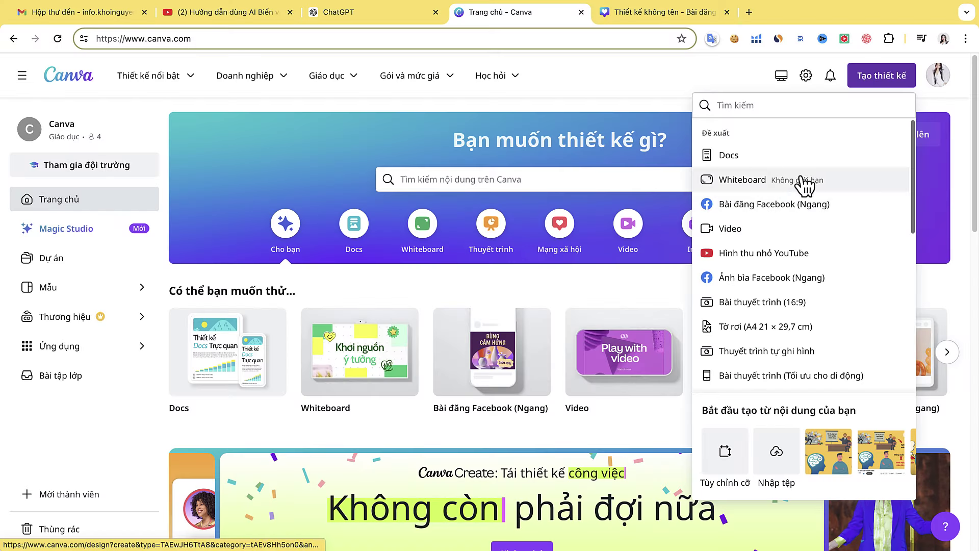
# Search Canva's design types for "tiktok" and create a blank vertical mobile video design
pyautogui.click(876, 99)
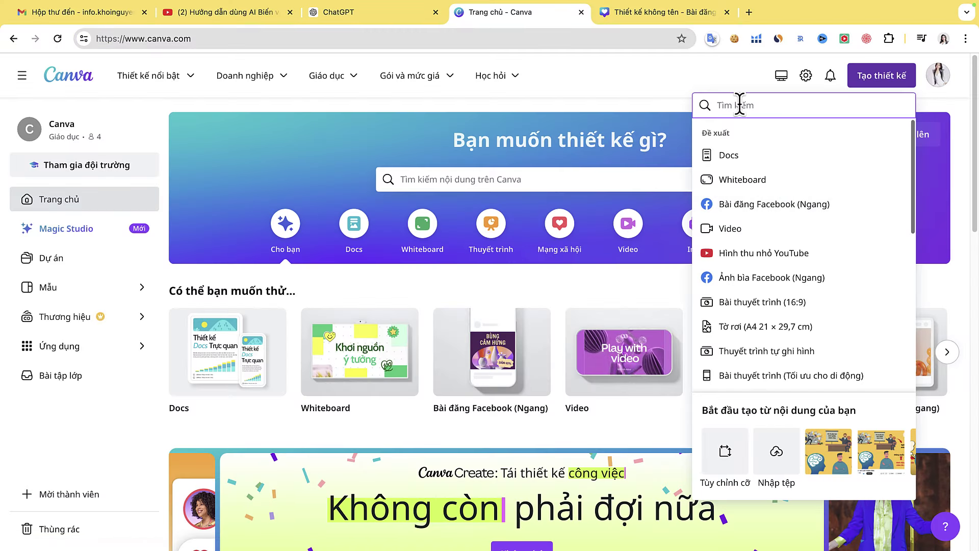
pyautogui.write('tiktok')
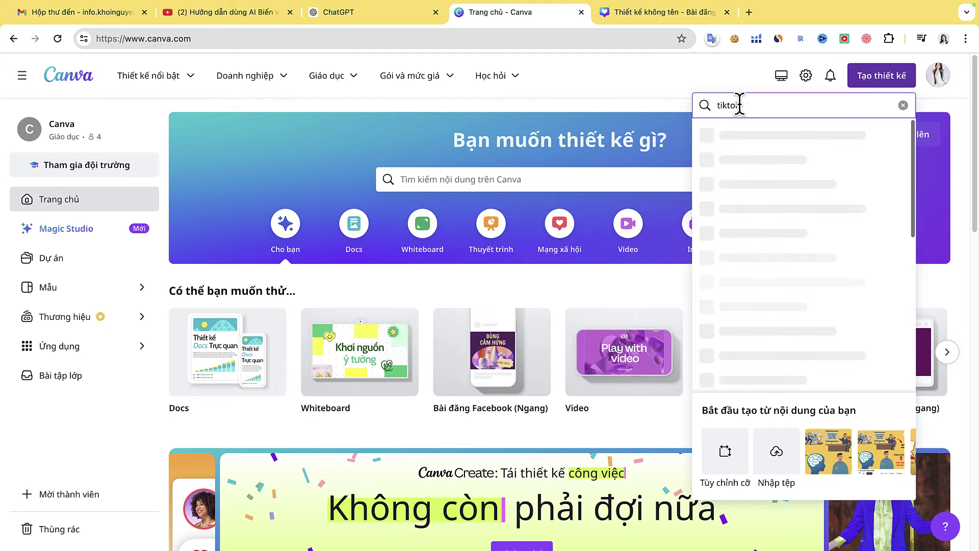
pyautogui.click(735, 289)
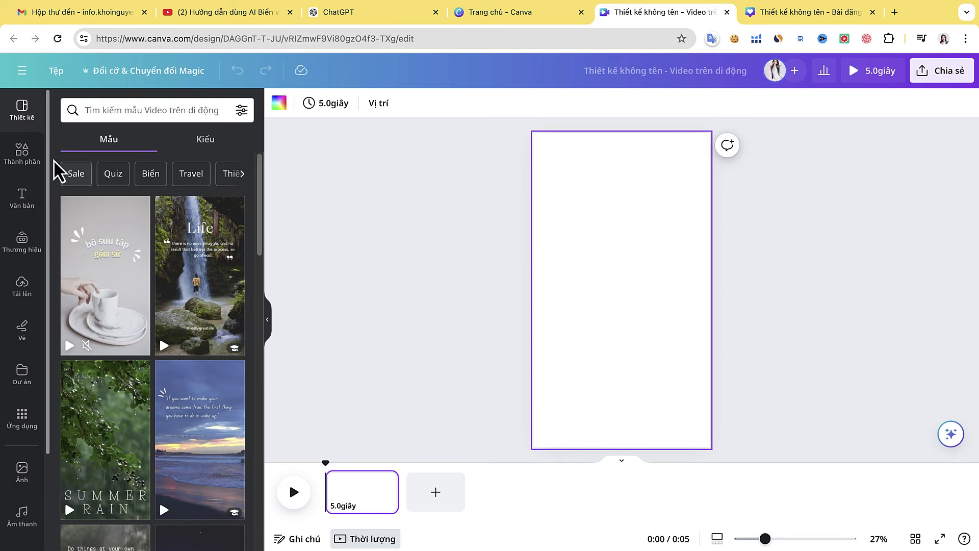
# Search the elements for "lòng biết ơn" and browse the video results
pyautogui.click(22, 156)
pyautogui.click(22, 156)
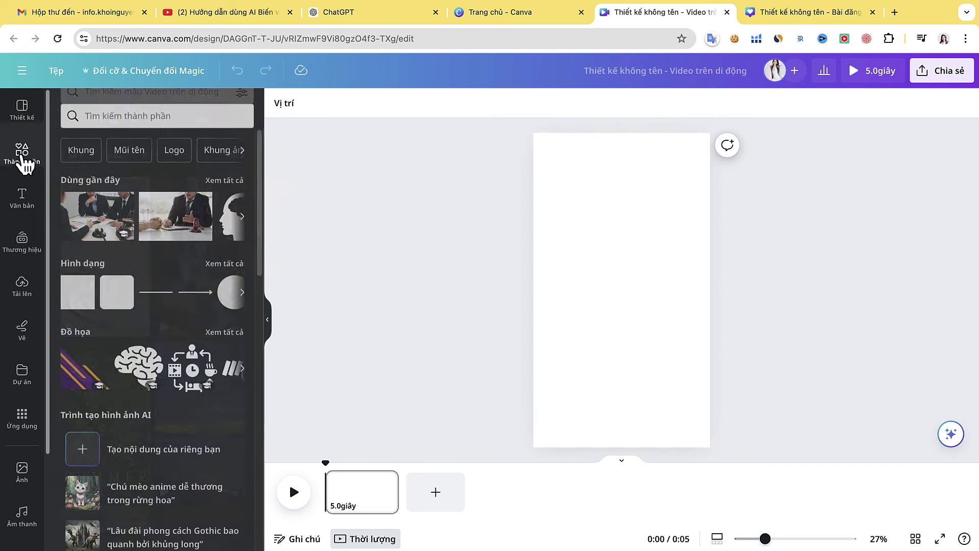
pyautogui.click(158, 110)
pyautogui.click(152, 110)
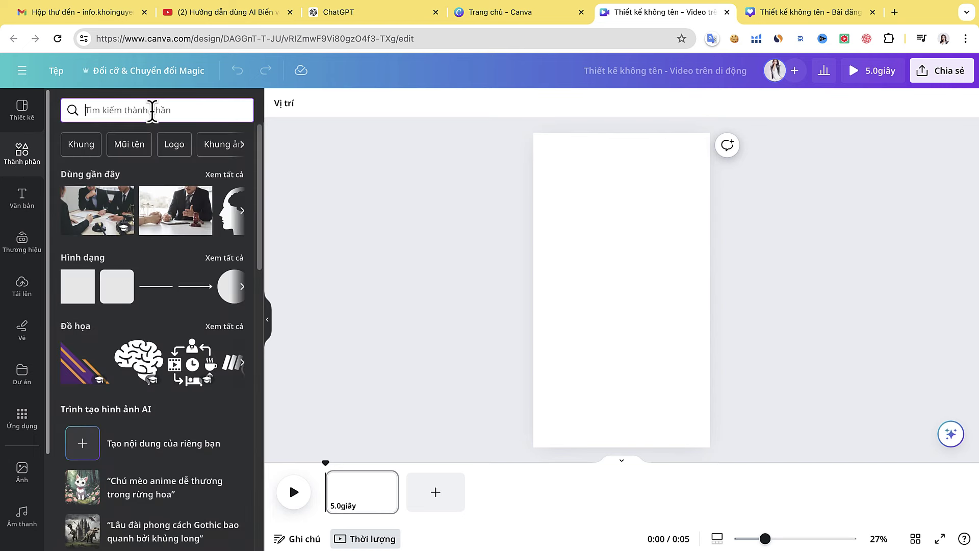
pyautogui.write('lòng bie')
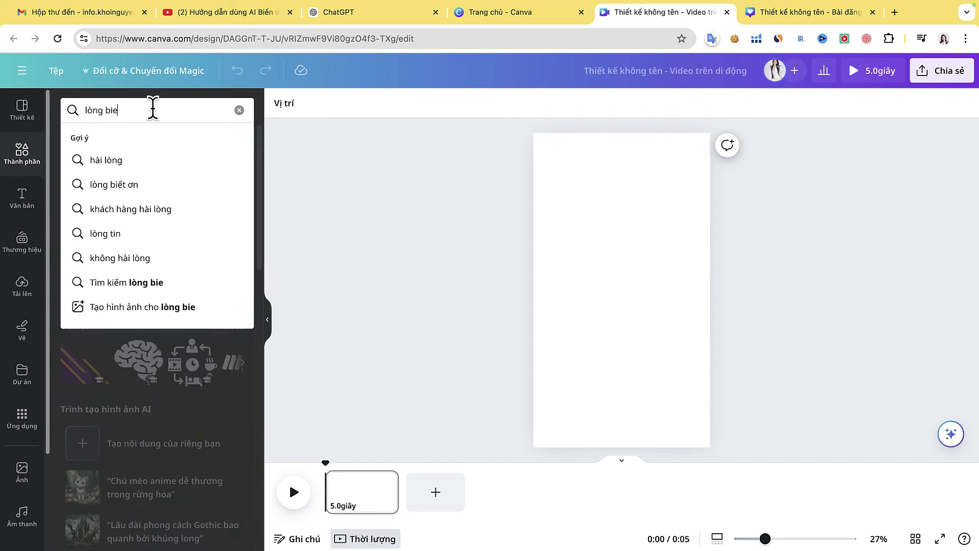
pyautogui.write('t own')
pyautogui.press('Return')
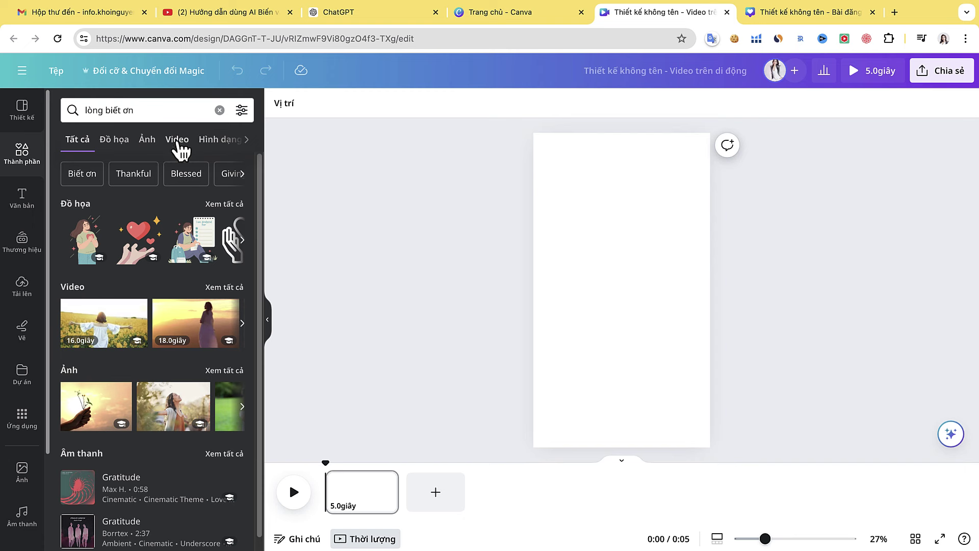
pyautogui.click(177, 144)
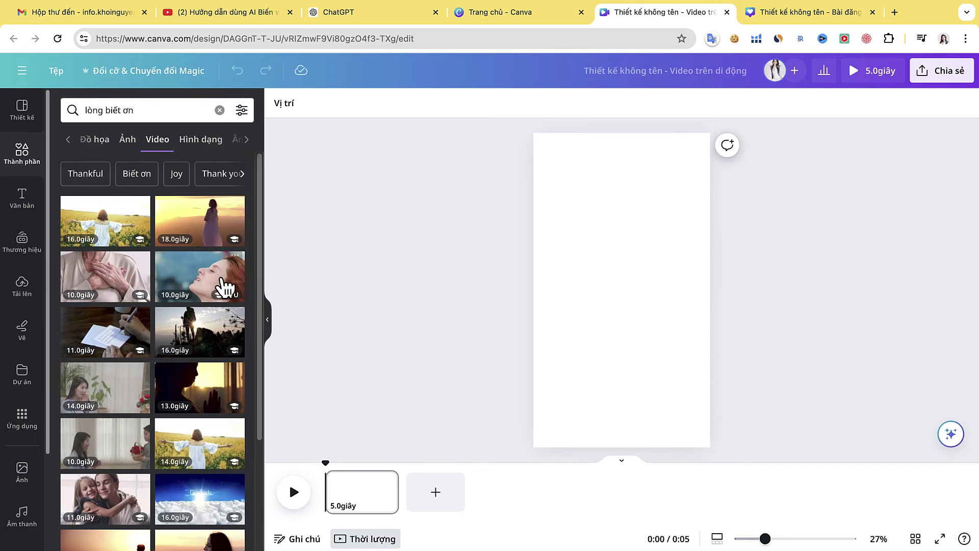
pyautogui.scroll(-10, 218, 286)
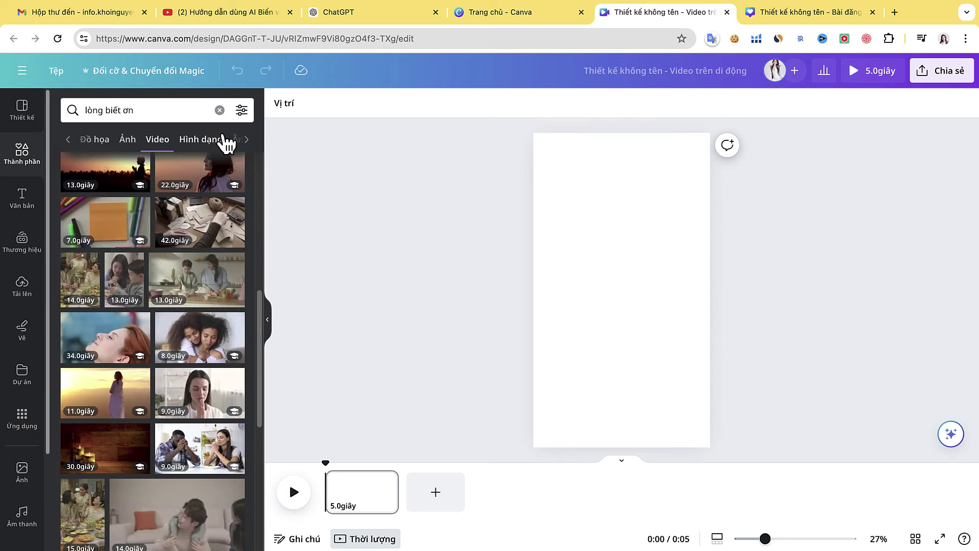
# Filter the video results to vertical orientation (Dọc)
pyautogui.click(242, 111)
pyautogui.scroll(-1, 153, 276)
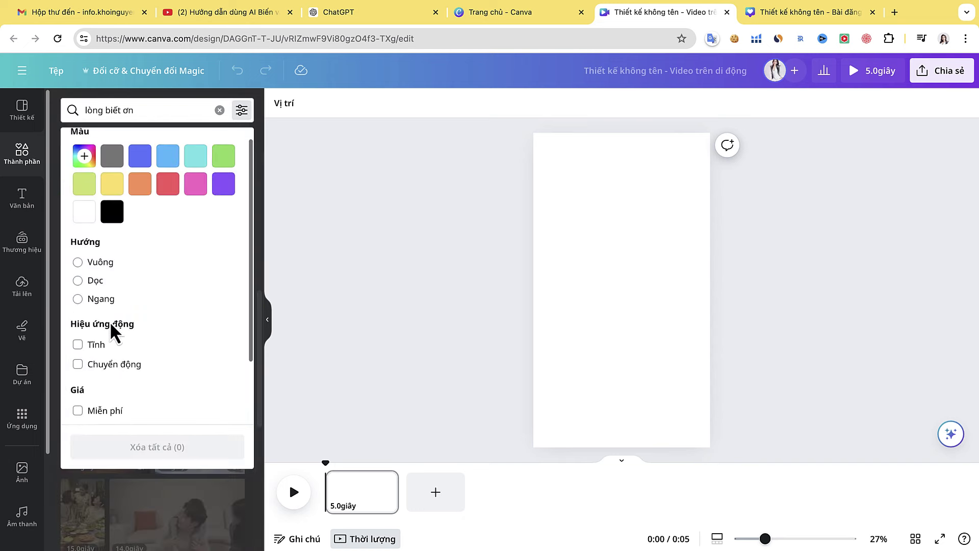
pyautogui.click(77, 278)
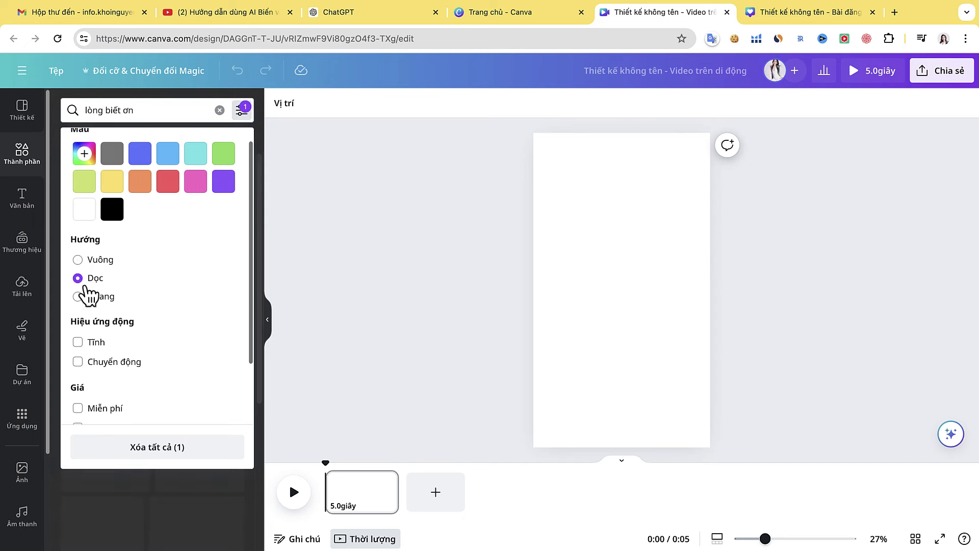
pyautogui.press('Escape')
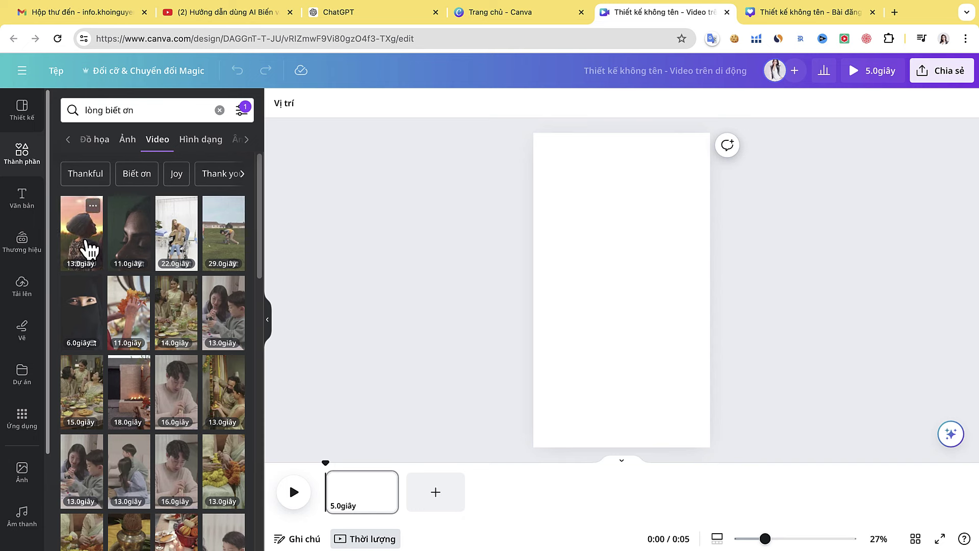
# Add the sunset video of the woman in a head wrap, enlarge it to fill the page, and close the Highlights feature popup
pyautogui.click(87, 245)
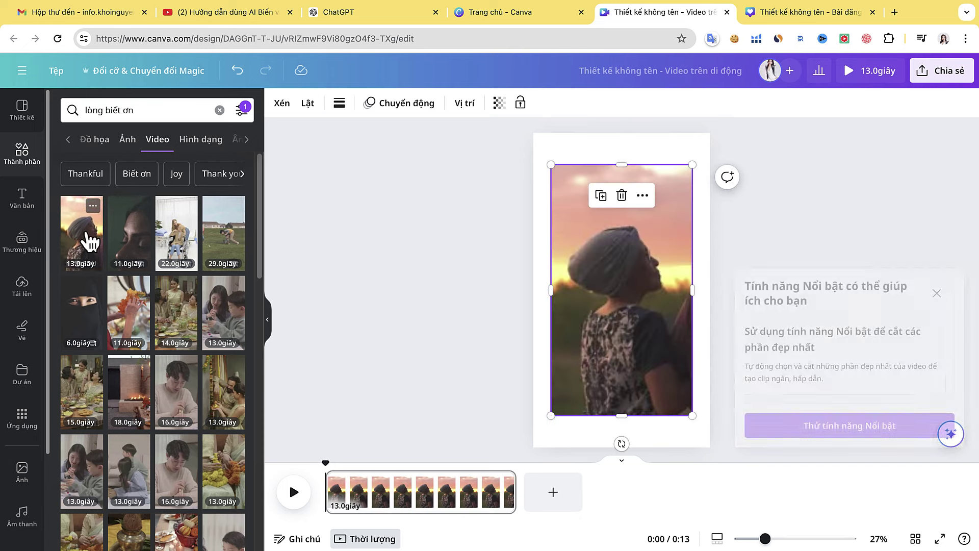
pyautogui.moveTo(622, 266)
pyautogui.mouseDown()
pyautogui.moveTo(614, 247)
pyautogui.moveTo(609, 256)
pyautogui.mouseUp()
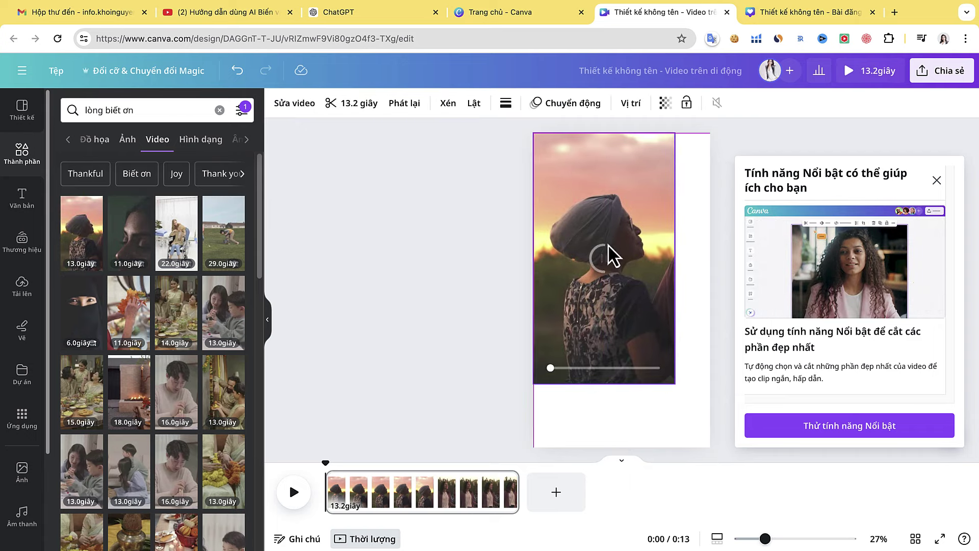
pyautogui.moveTo(674, 377); pyautogui.dragTo(710, 450)
pyautogui.click(936, 180)
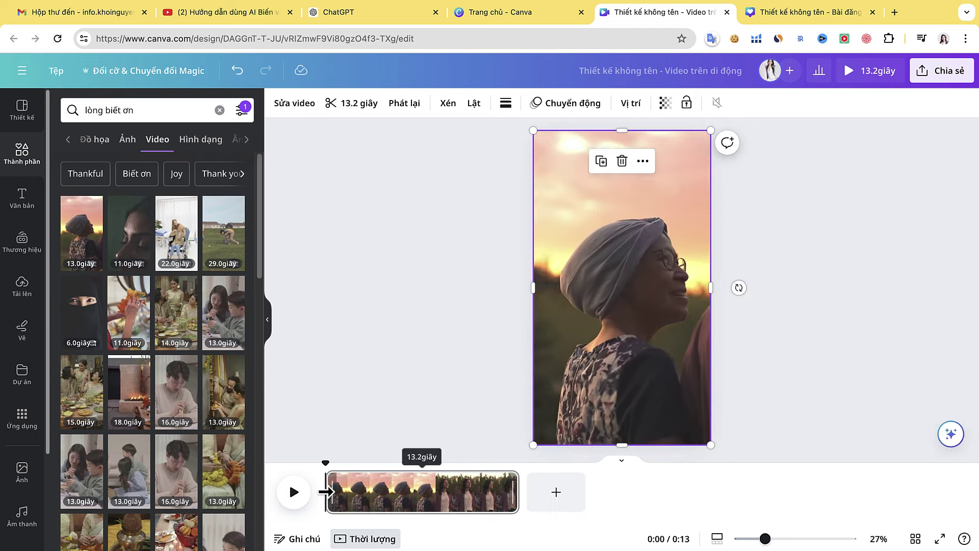
# Upload the gratitude quote MP3 from the Tải về folder and add it as the video's audio track
pyautogui.rightClick(354, 506)
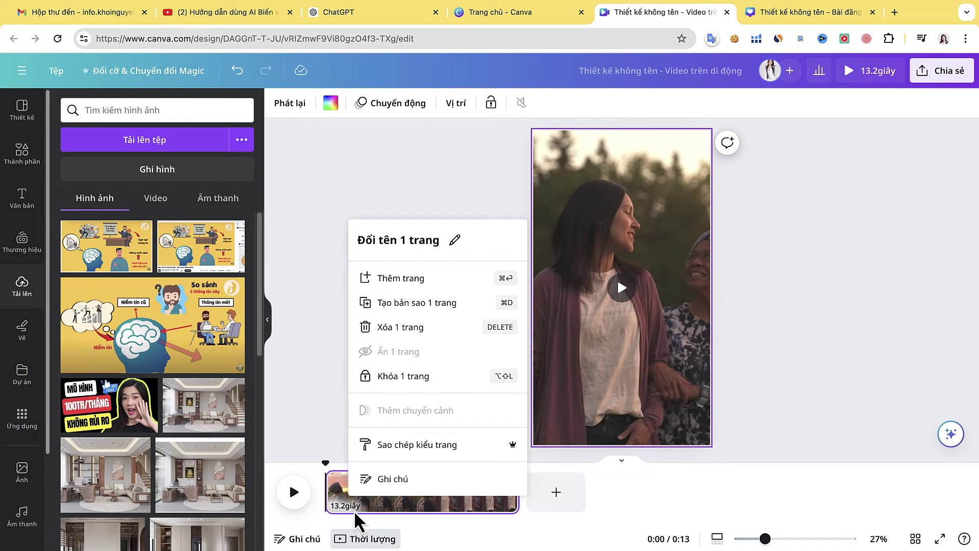
pyautogui.click(515, 525)
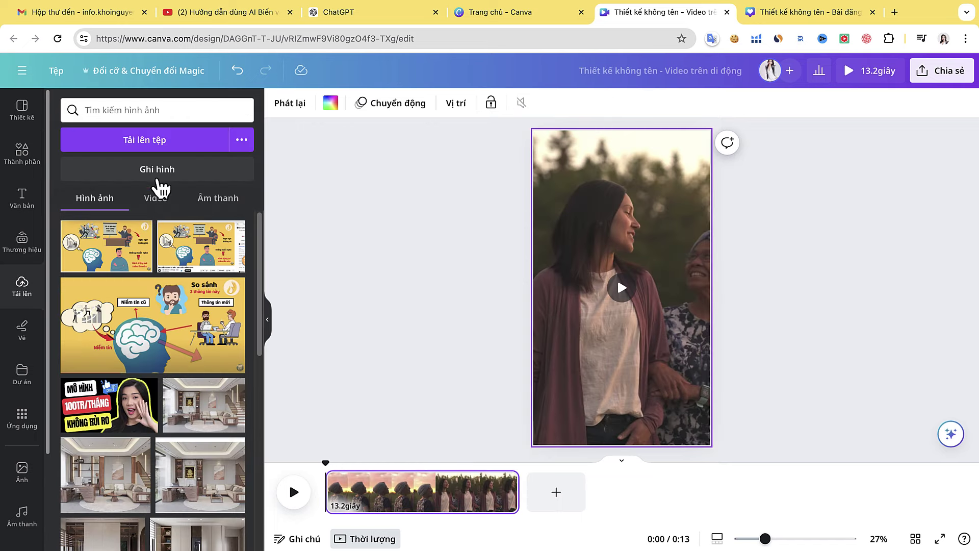
pyautogui.click(165, 148)
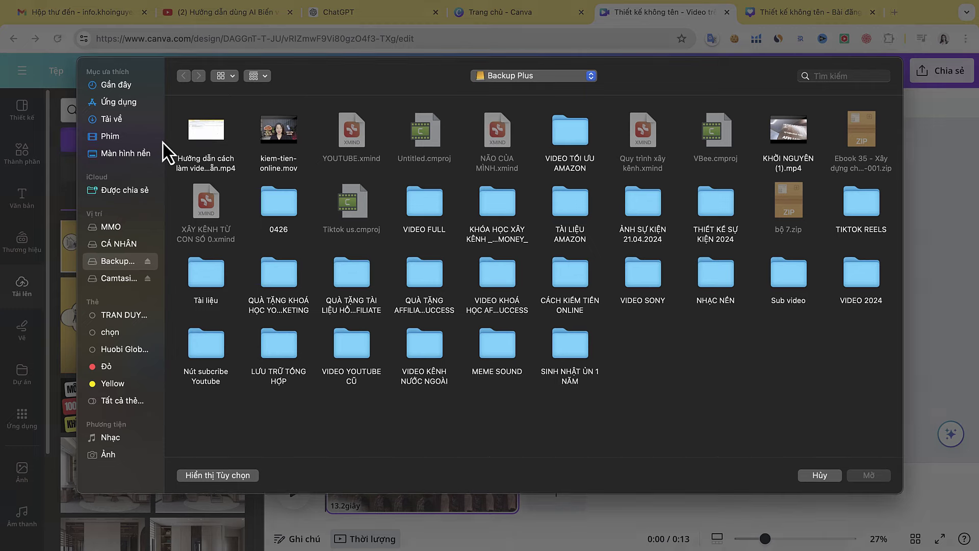
pyautogui.click(123, 121)
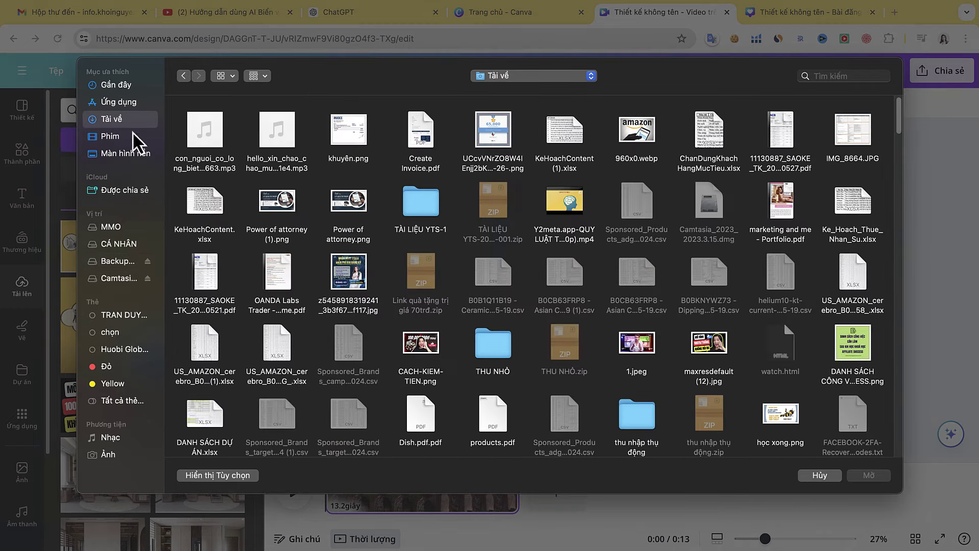
pyautogui.click(200, 137)
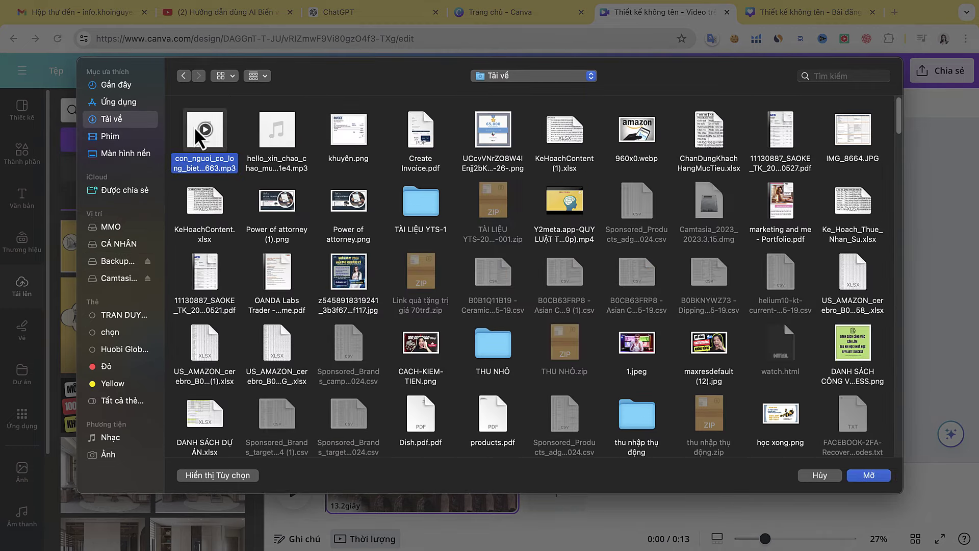
pyautogui.click(881, 477)
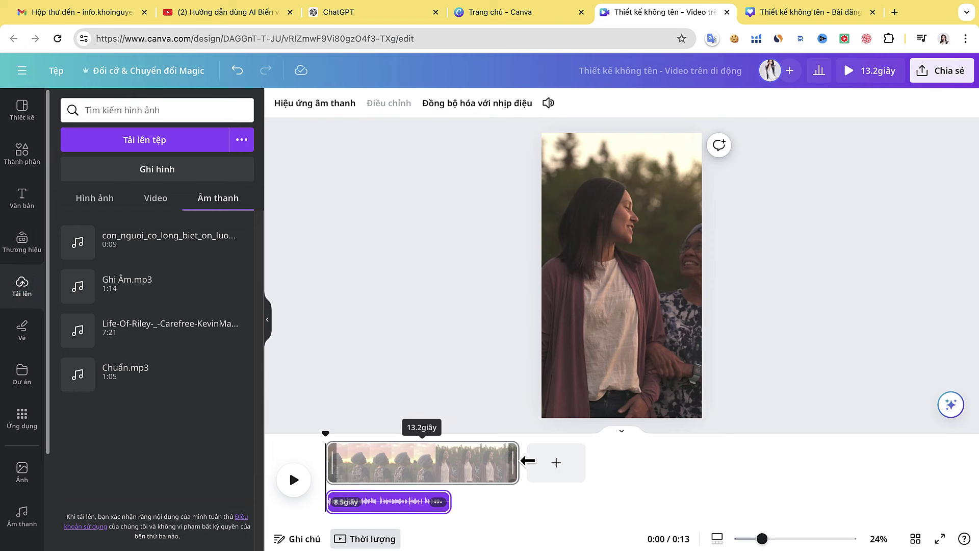
# Trim the start of the video clip so it lasts 8.4 seconds, matching the voice track, and play the result
pyautogui.click(337, 460)
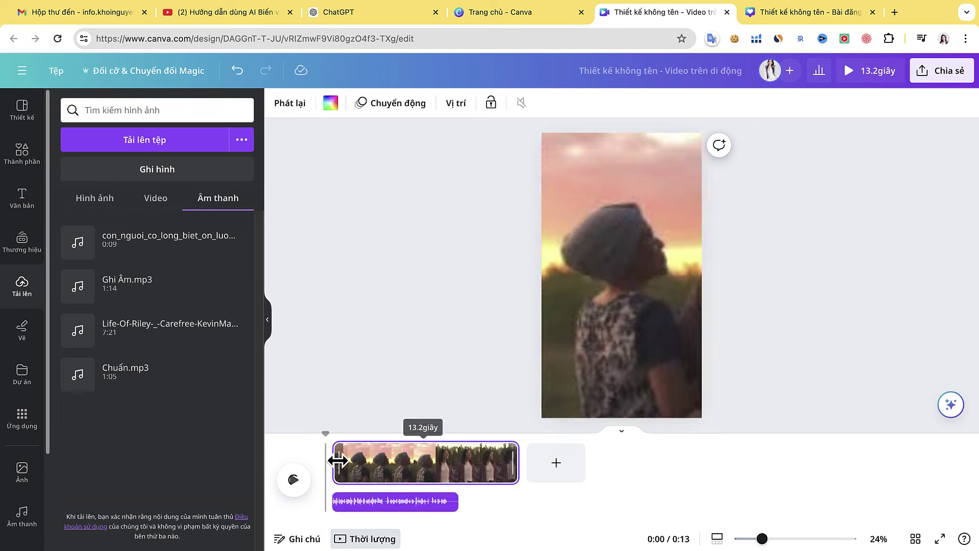
pyautogui.moveTo(337, 461); pyautogui.dragTo(396, 461)
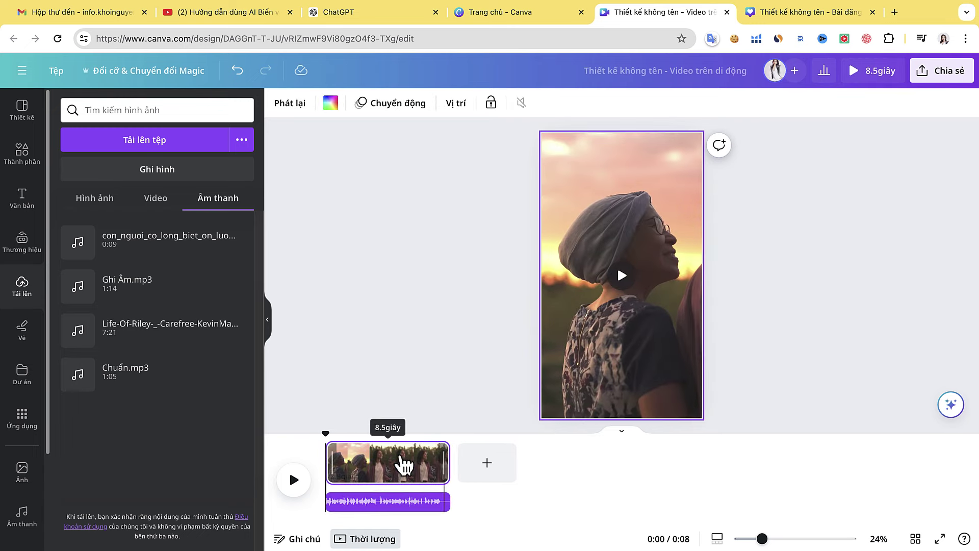
pyautogui.moveTo(325, 461); pyautogui.dragTo(326, 457)
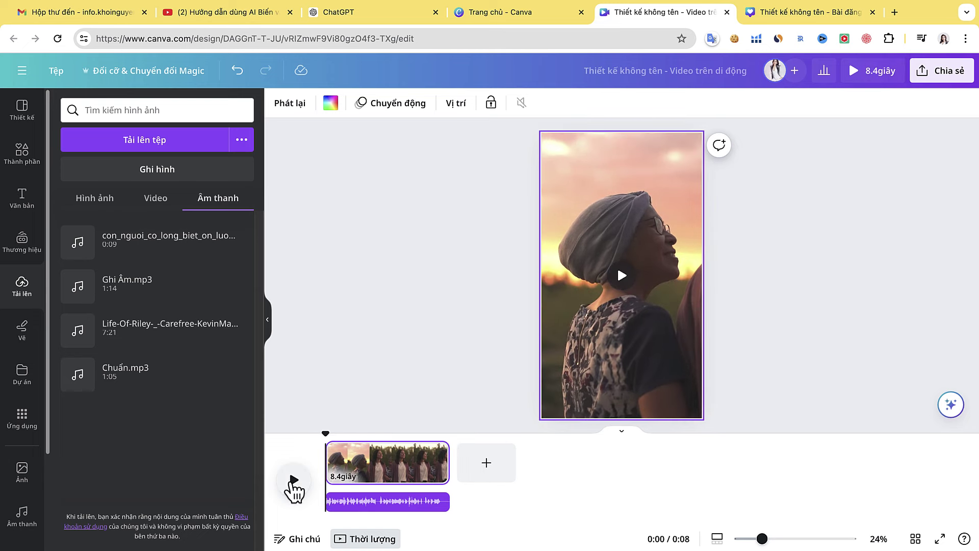
pyautogui.click(293, 480)
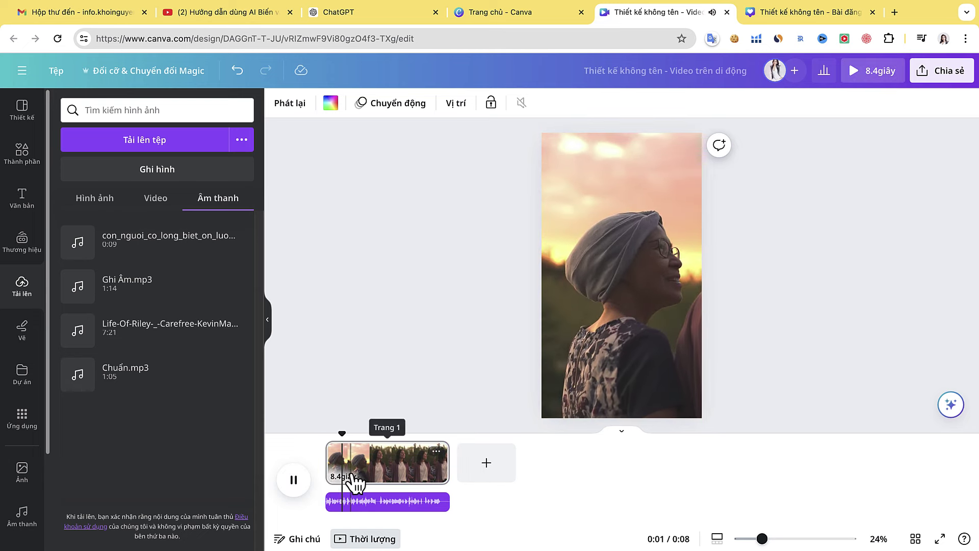